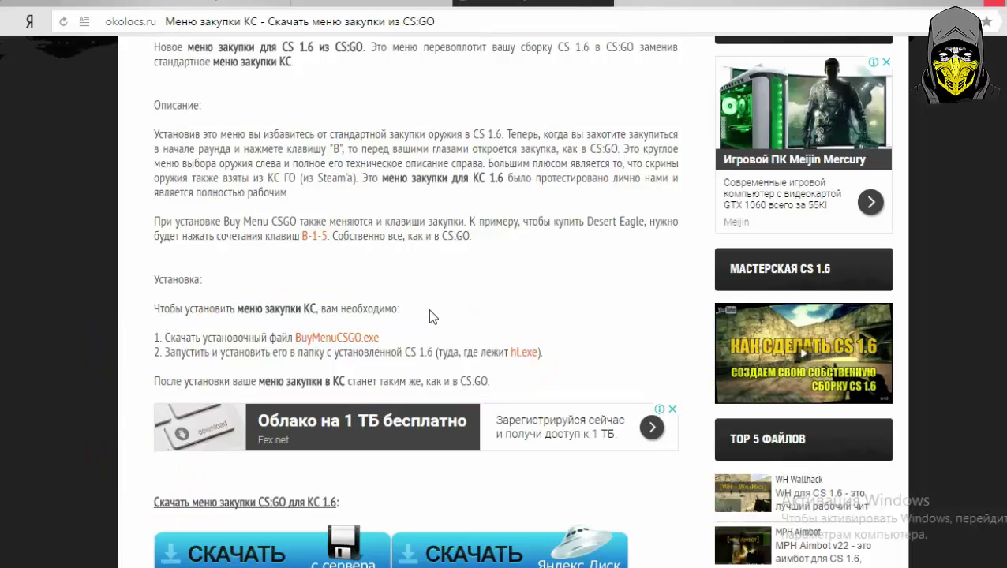
Step: Read the CS:GO buy menu's installation instructions and the comments under the related YouTube video
{"action": "scroll", "coordinate": [428, 308], "scroll_direction": "down", "scroll_amount": 5}
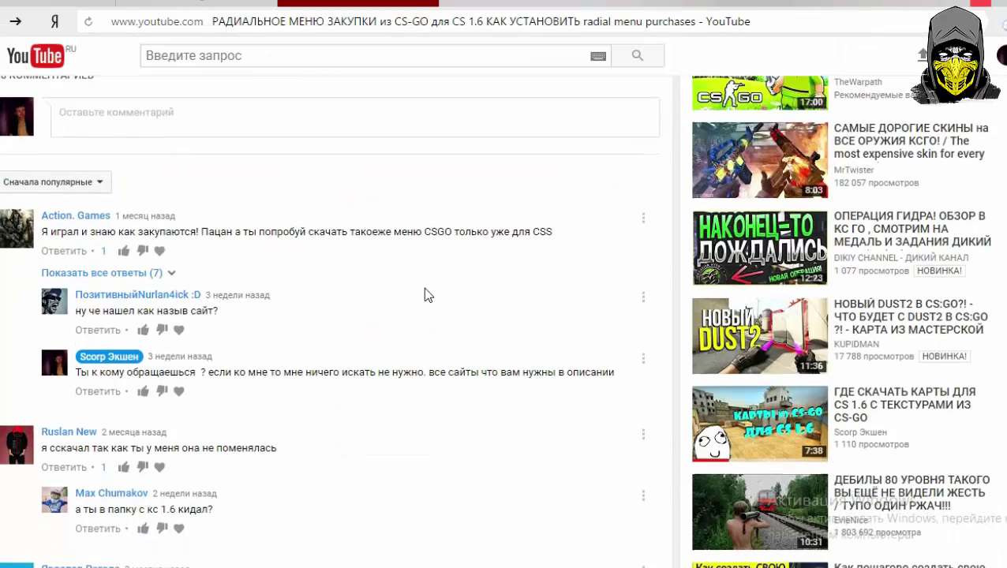
{"action": "scroll", "coordinate": [424, 287], "scroll_direction": "down", "scroll_amount": 4}
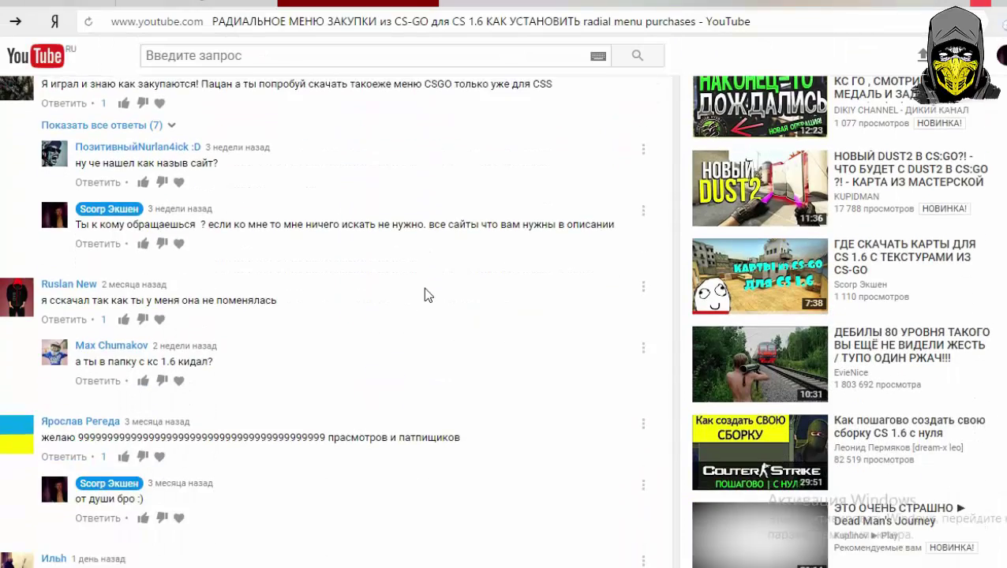
{"action": "scroll", "coordinate": [424, 294], "scroll_direction": "down", "scroll_amount": 2}
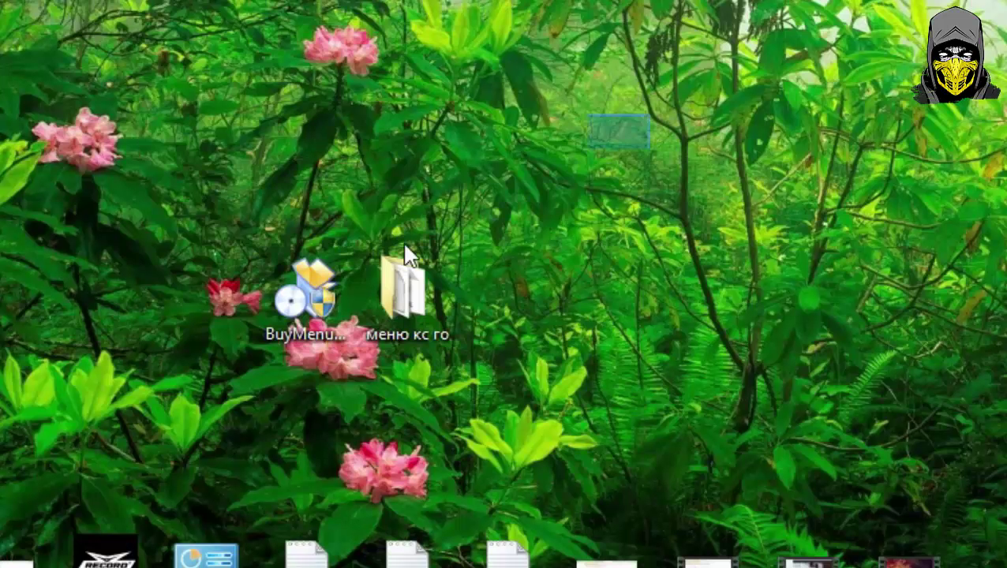
{"action": "left_click_drag", "start_coordinate": [405, 246], "coordinate": [207, 348]}
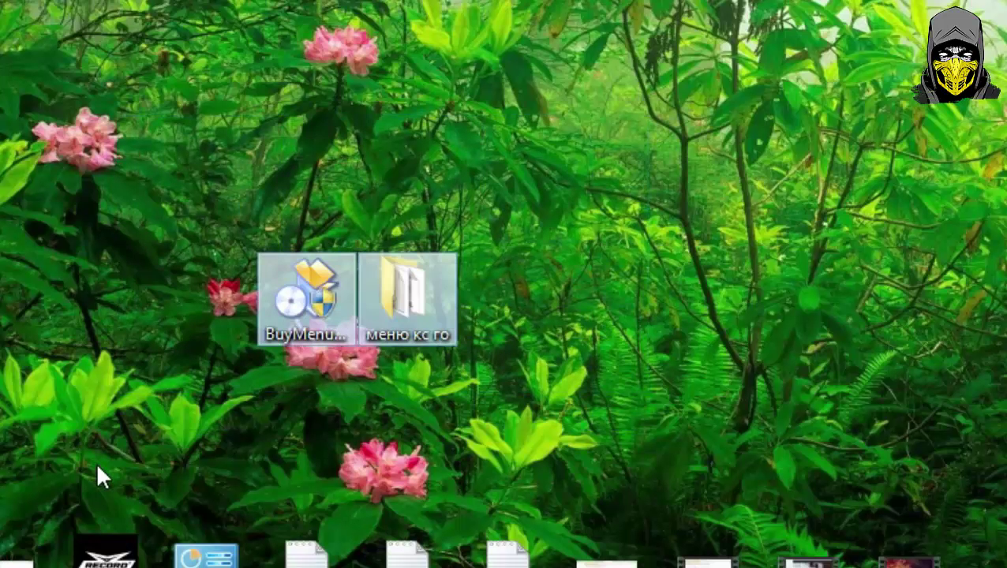
{"action": "left_click", "coordinate": [236, 405]}
{"action": "left_click", "coordinate": [306, 300]}
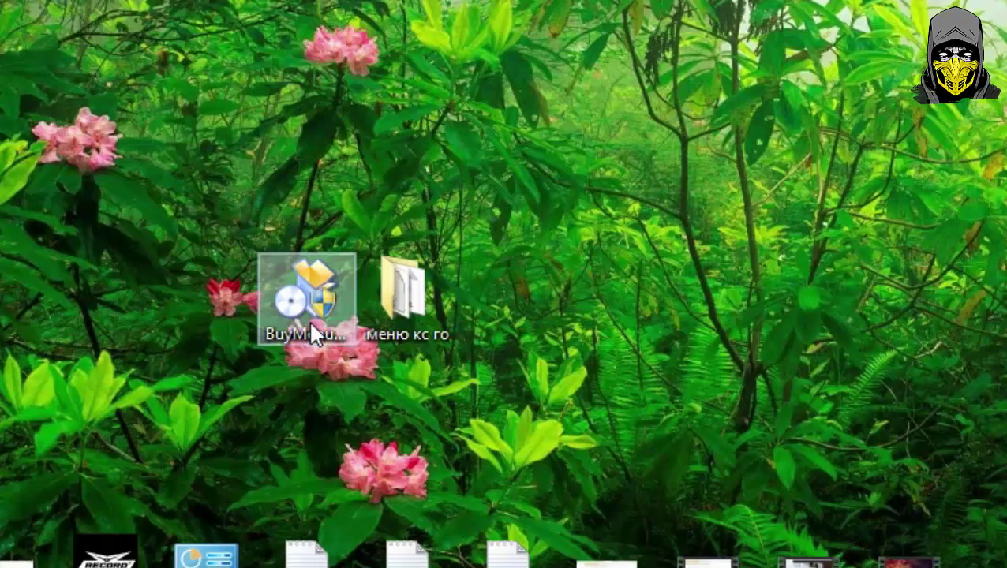
{"action": "double_click", "coordinate": [309, 320]}
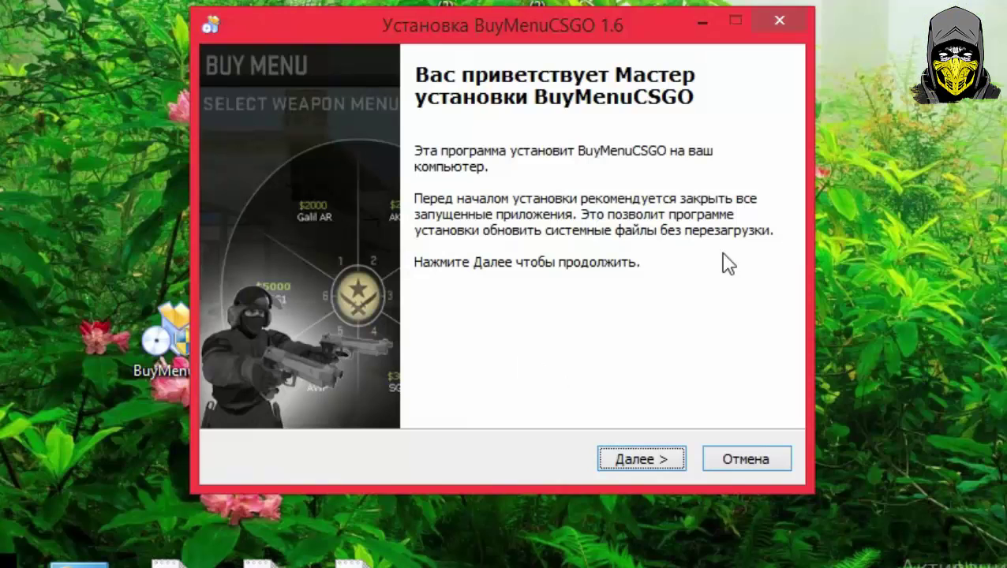
{"action": "left_click", "coordinate": [742, 459]}
{"action": "left_click", "coordinate": [616, 335]}
Step: Open the "меню кс го" folder on the desktop and look over its loose files
{"action": "double_click", "coordinate": [259, 330]}
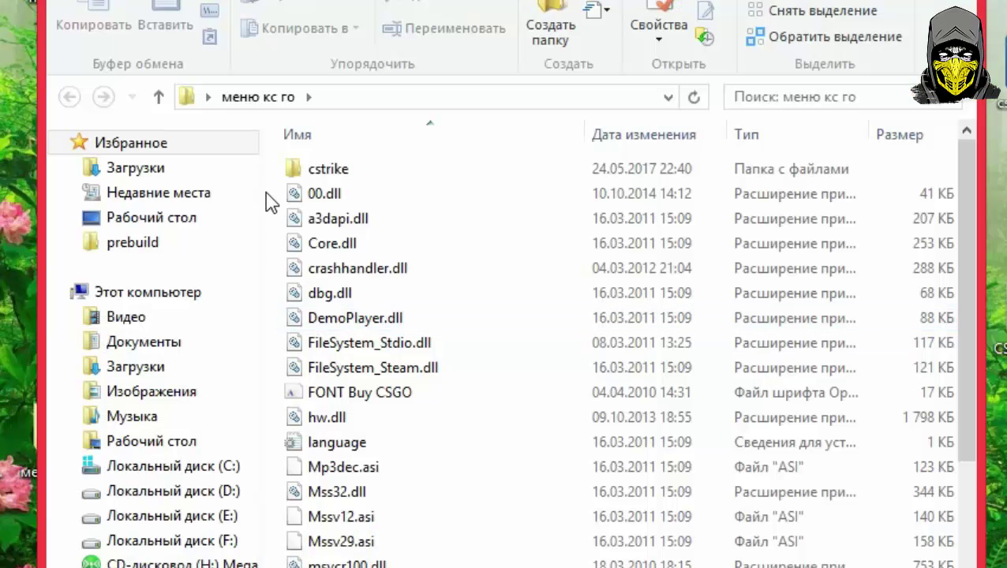
{"action": "left_click_drag", "start_coordinate": [266, 191], "coordinate": [371, 561]}
{"action": "scroll", "coordinate": [348, 442], "scroll_direction": "up", "scroll_amount": 6}
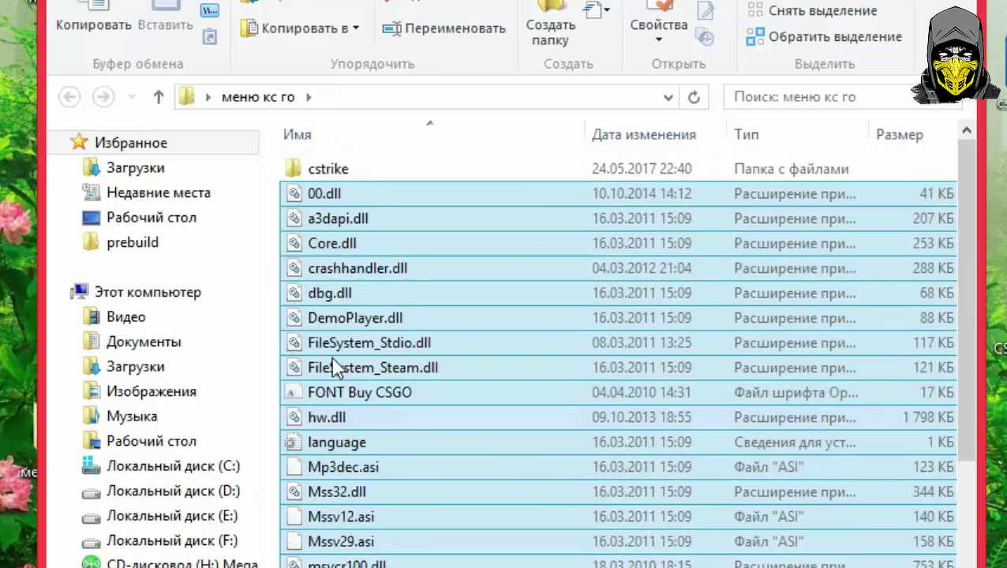
{"action": "left_click", "coordinate": [279, 215]}
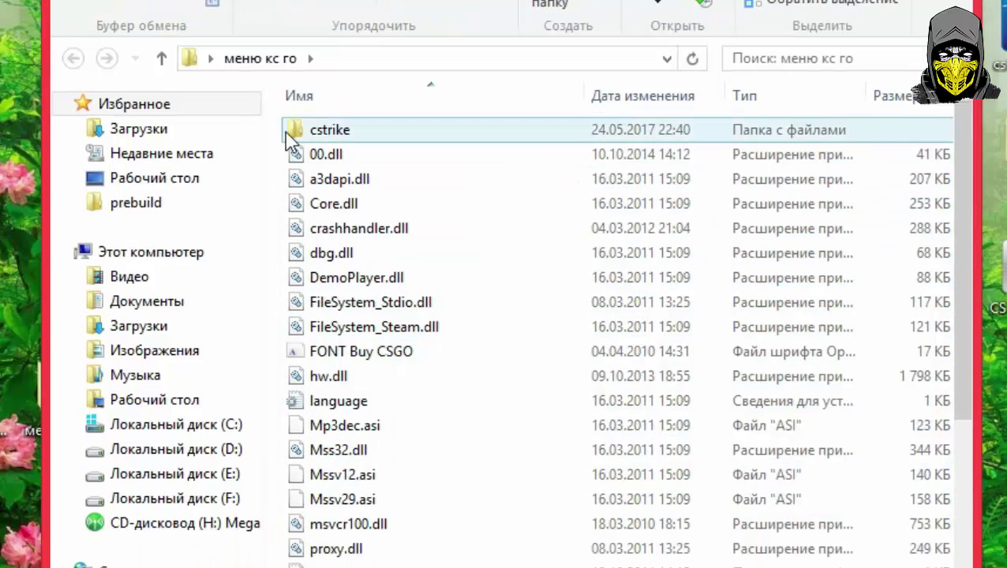
Step: Examine the cstrike subfolder of "меню кс го" and the files inside its classes folder
{"action": "double_click", "coordinate": [287, 136]}
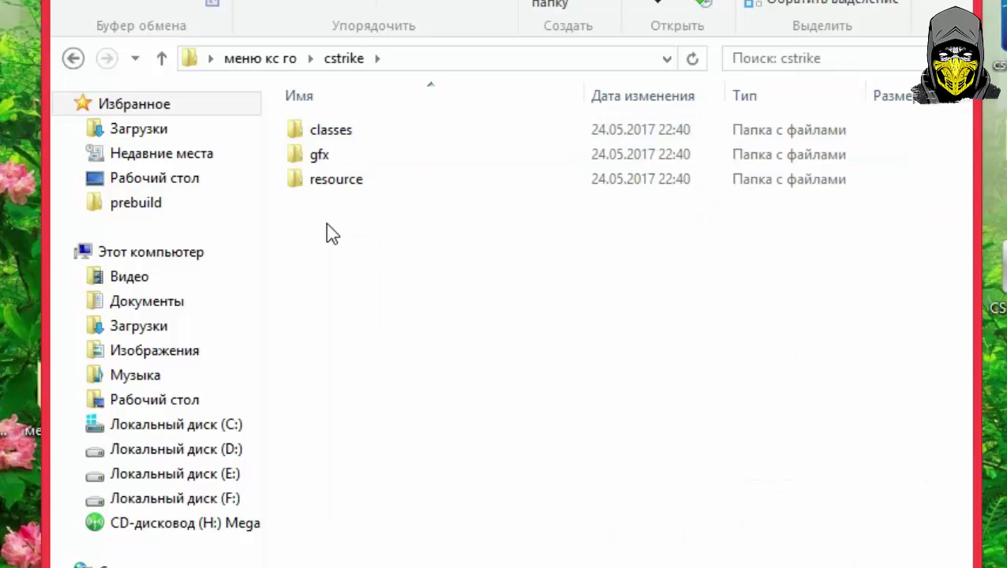
{"action": "double_click", "coordinate": [348, 134]}
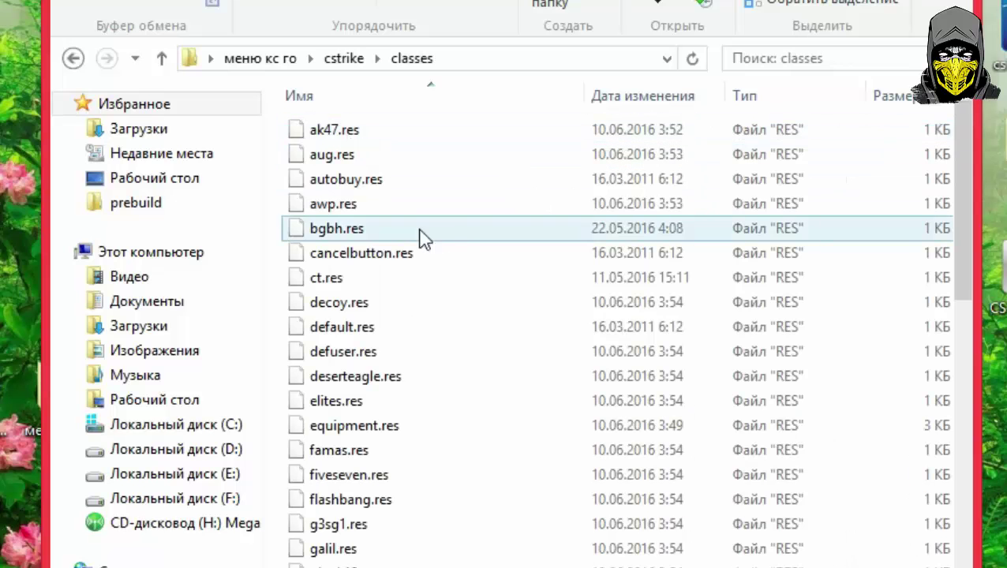
{"action": "scroll", "coordinate": [424, 239], "scroll_direction": "down", "scroll_amount": 11}
{"action": "scroll", "coordinate": [458, 288], "scroll_direction": "up", "scroll_amount": 7}
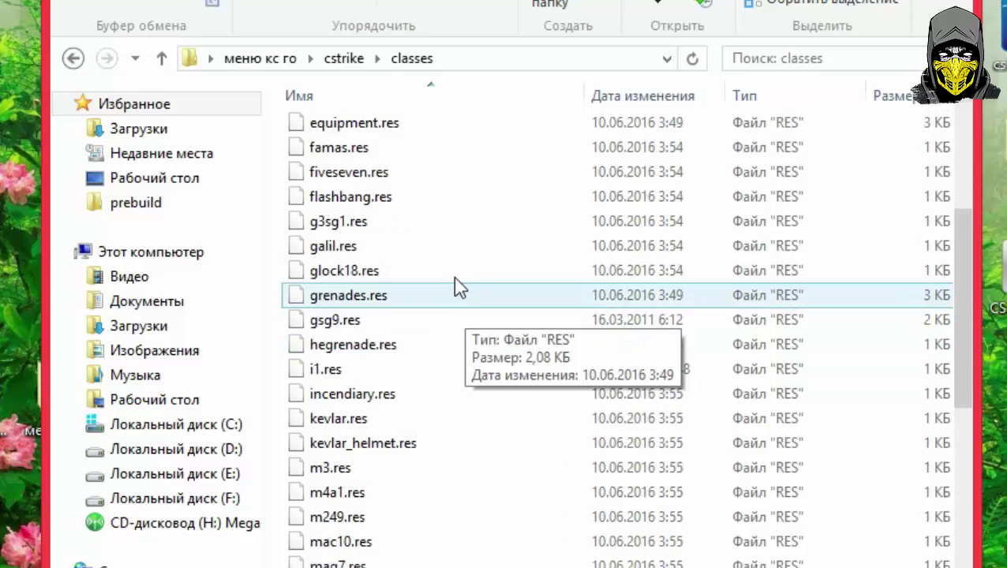
{"action": "scroll", "coordinate": [452, 245], "scroll_direction": "up", "scroll_amount": 5}
{"action": "left_click", "coordinate": [72, 59]}
{"action": "left_click", "coordinate": [337, 179]}
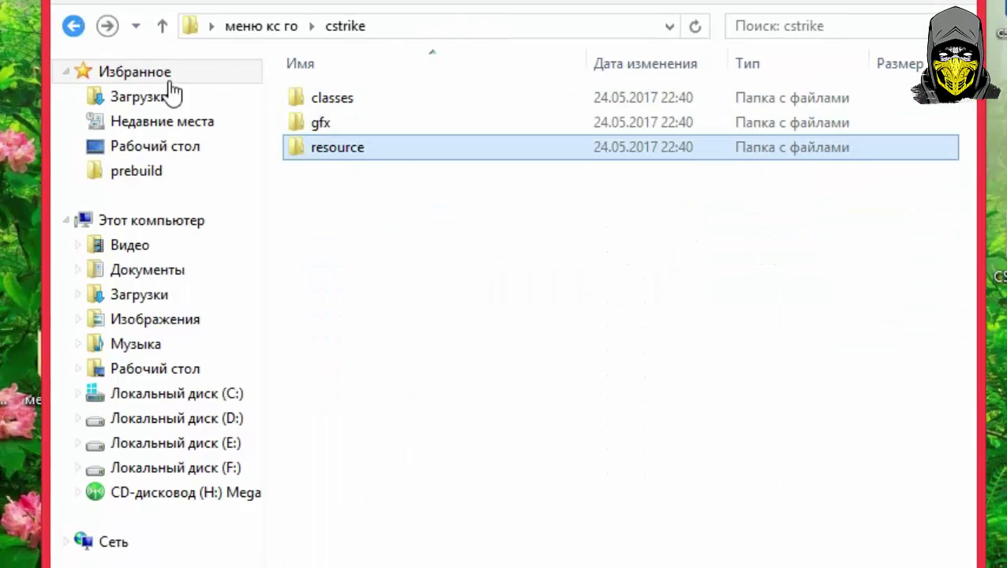
{"action": "left_click", "coordinate": [73, 26]}
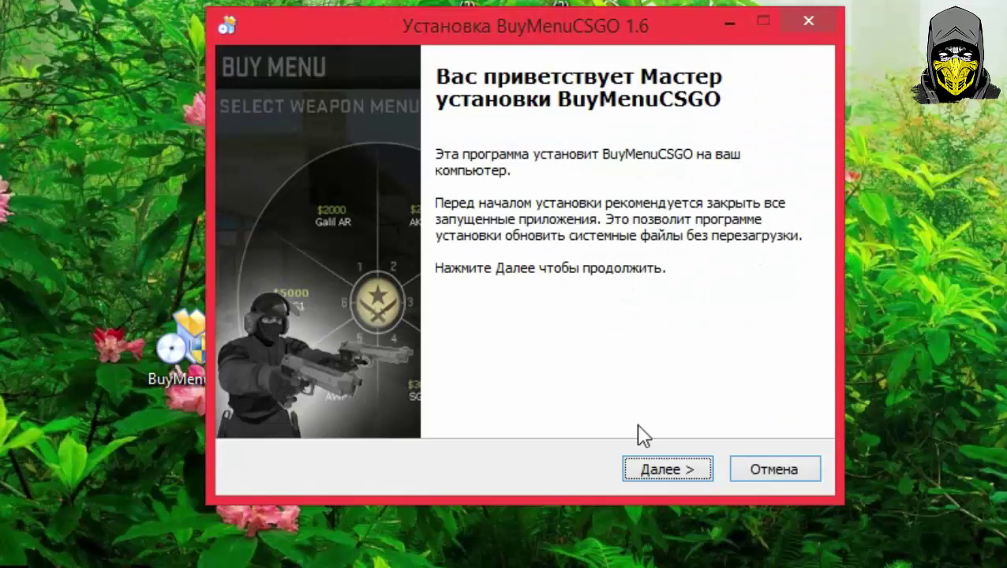
Step: Set the BuyMenuCSGO installation directory to C:\Games\Counter-Strike
{"action": "left_click", "coordinate": [654, 470]}
{"action": "left_click", "coordinate": [712, 327]}
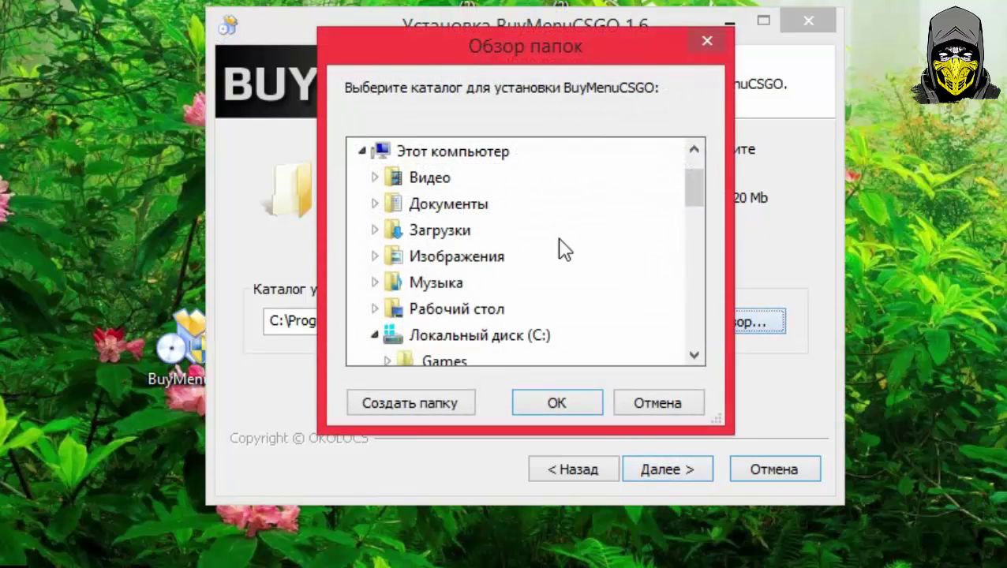
{"action": "left_click", "coordinate": [477, 337]}
{"action": "left_click", "coordinate": [694, 355]}
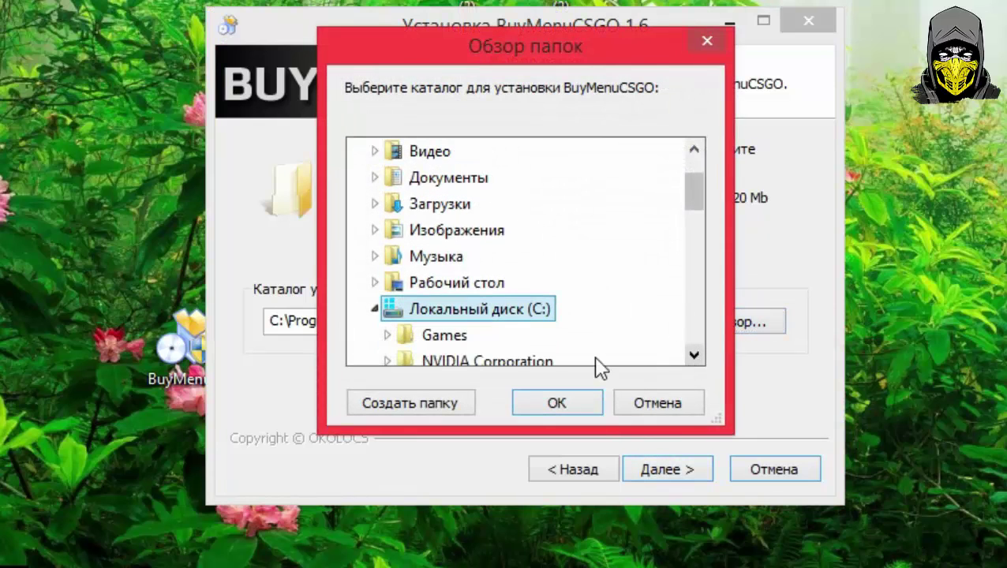
{"action": "double_click", "coordinate": [449, 337]}
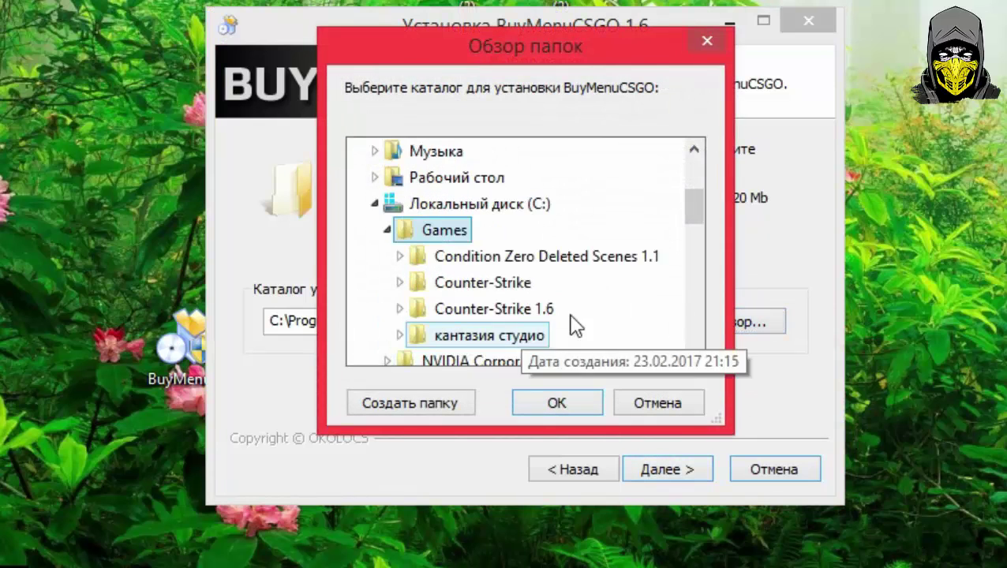
{"action": "double_click", "coordinate": [483, 282]}
{"action": "left_click", "coordinate": [580, 407]}
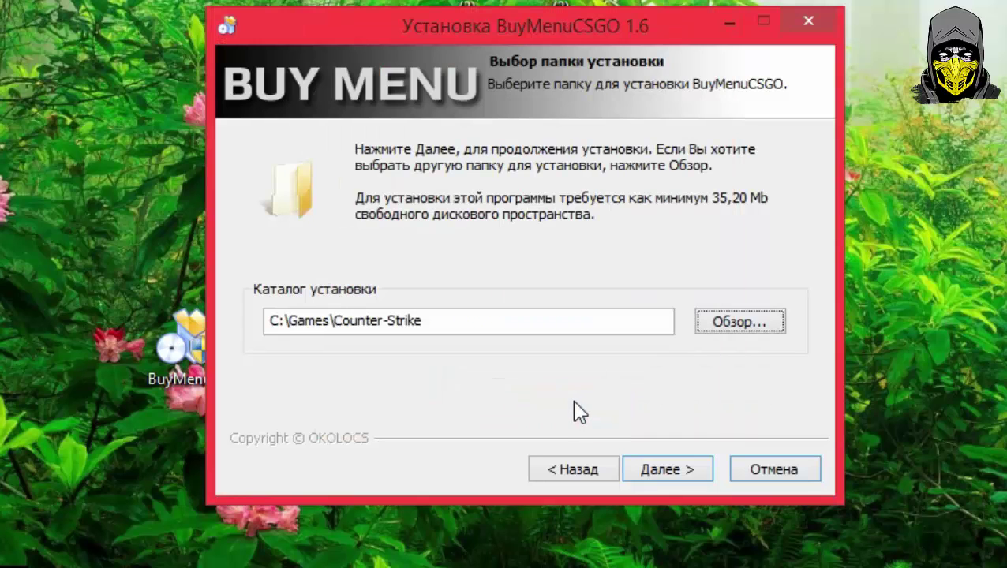
Step: Install BuyMenuCSGO and finish the setup with the option to visit the program's website turned off
{"action": "left_click", "coordinate": [651, 471]}
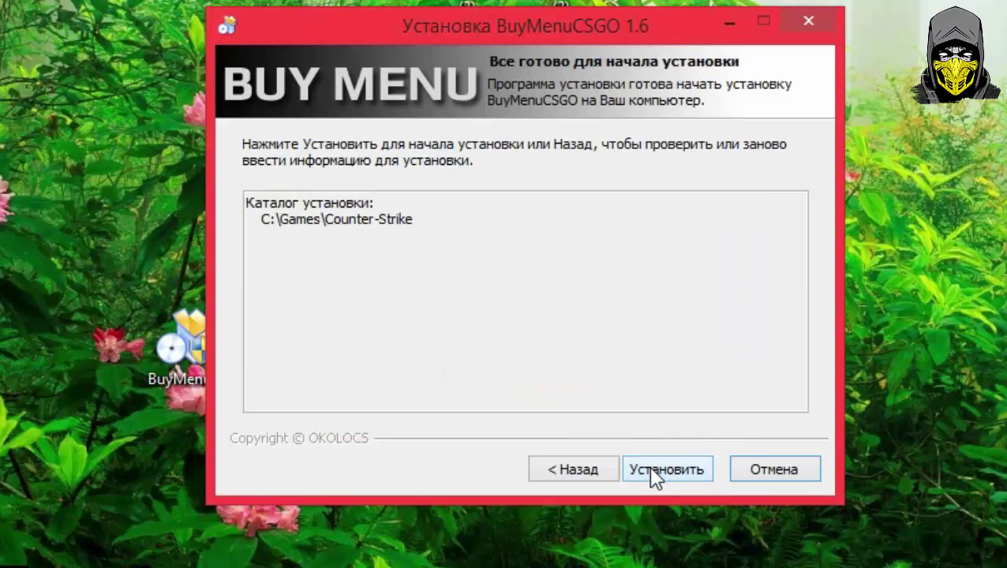
{"action": "left_click", "coordinate": [652, 471]}
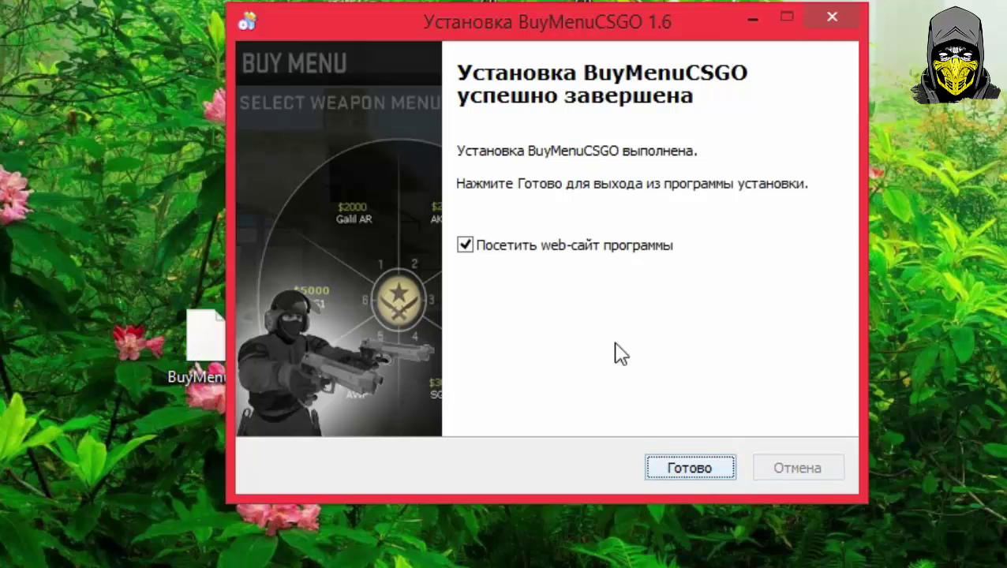
{"action": "left_click", "coordinate": [539, 246]}
{"action": "left_click", "coordinate": [661, 468]}
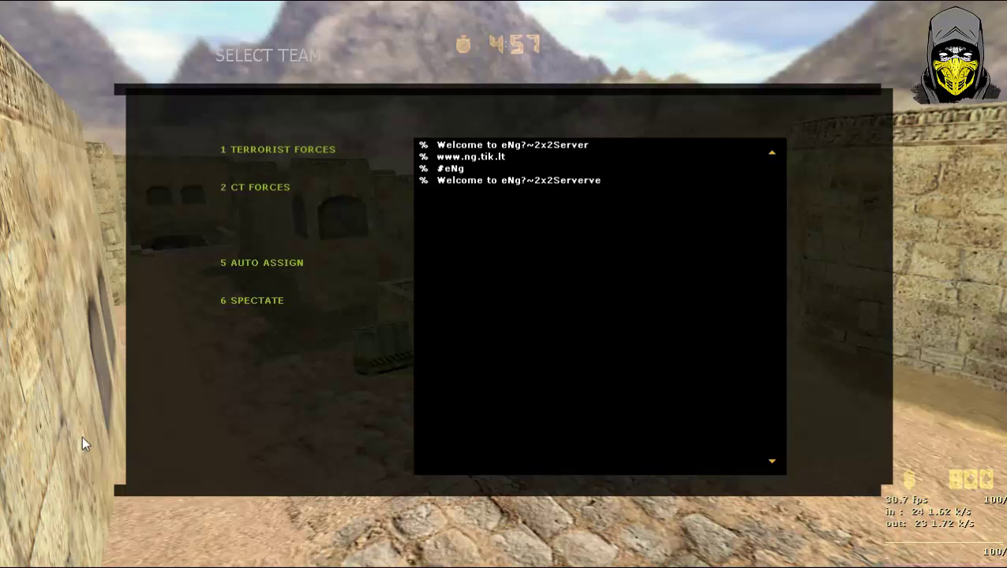
Step: In Counter-Strike, join the Terrorist forces, check the radial buy menu, and close it
{"action": "key", "text": "1"}
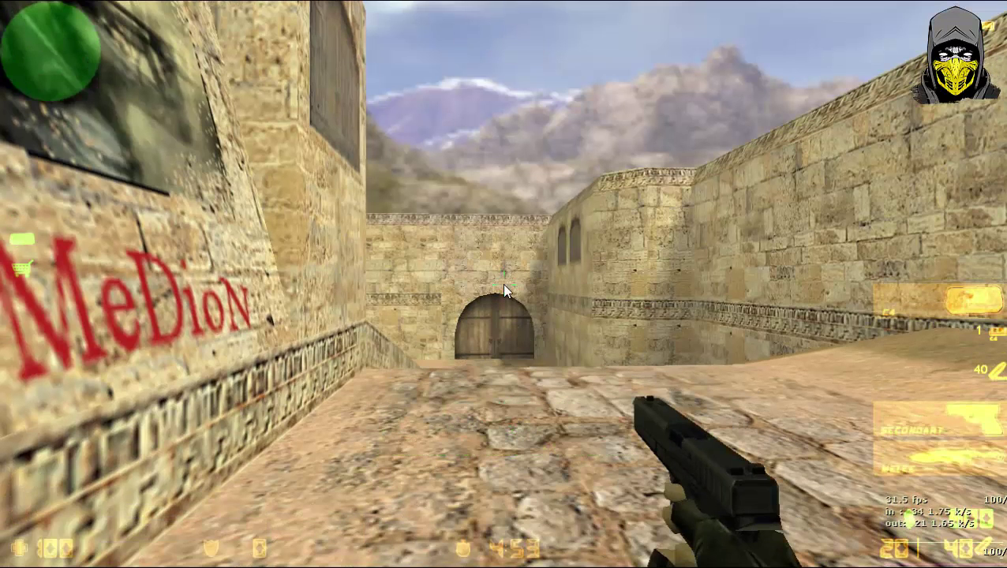
{"action": "key", "text": "b"}
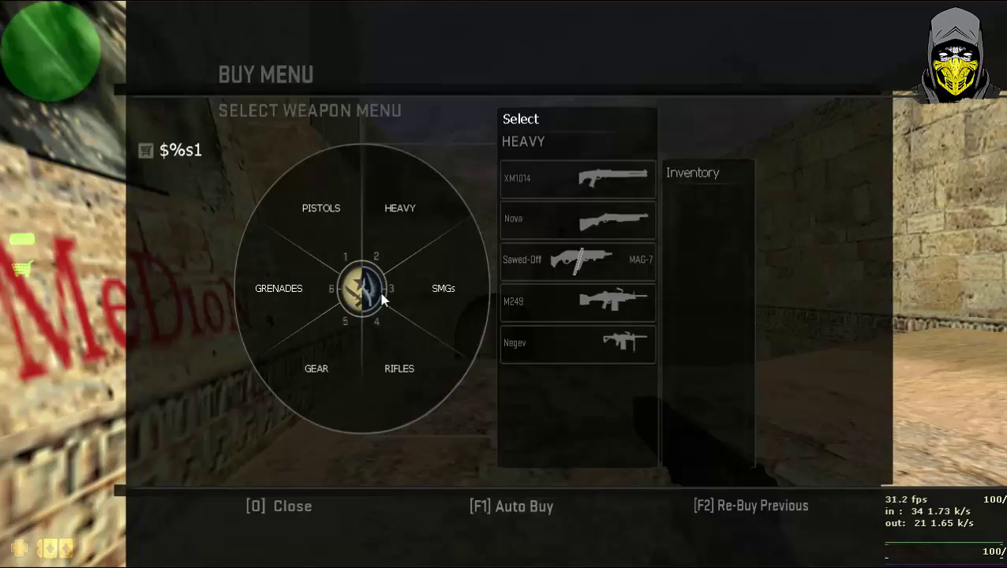
{"action": "key", "text": "Escape"}
{"action": "left_click", "coordinate": [63, 503]}
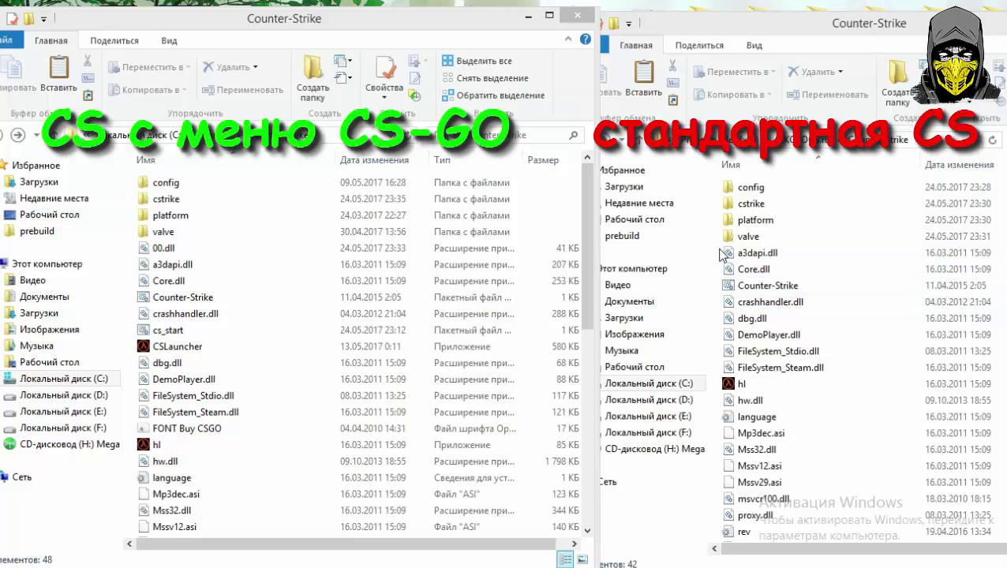
Step: Copy all loose files from the standard Counter-Strike folder into the CS:GO-menu Counter-Strike folder, replacing the existing files
{"action": "left_click_drag", "start_coordinate": [715, 247], "coordinate": [758, 511]}
{"action": "left_click", "coordinate": [134, 351]}
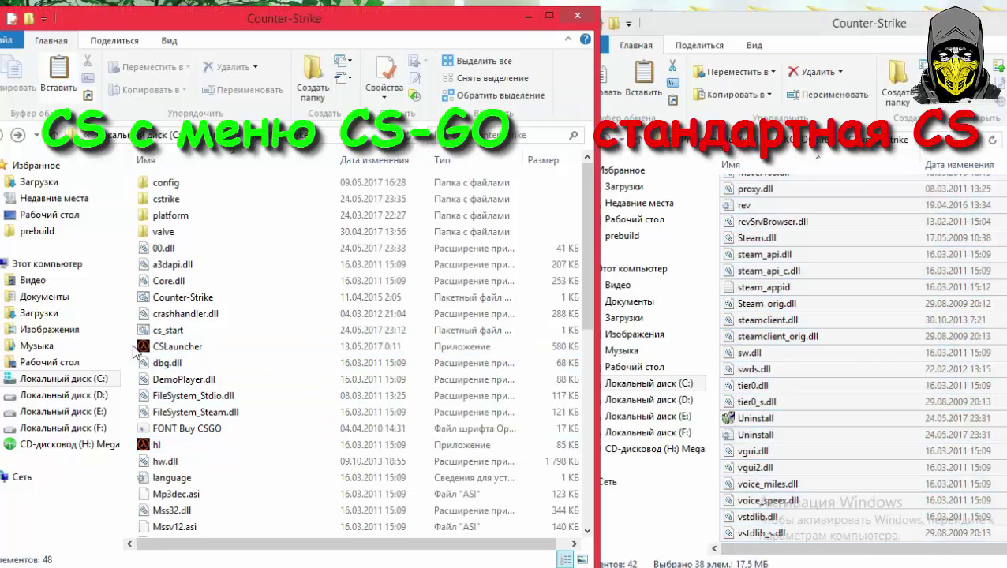
{"action": "key", "text": "ctrl+v"}
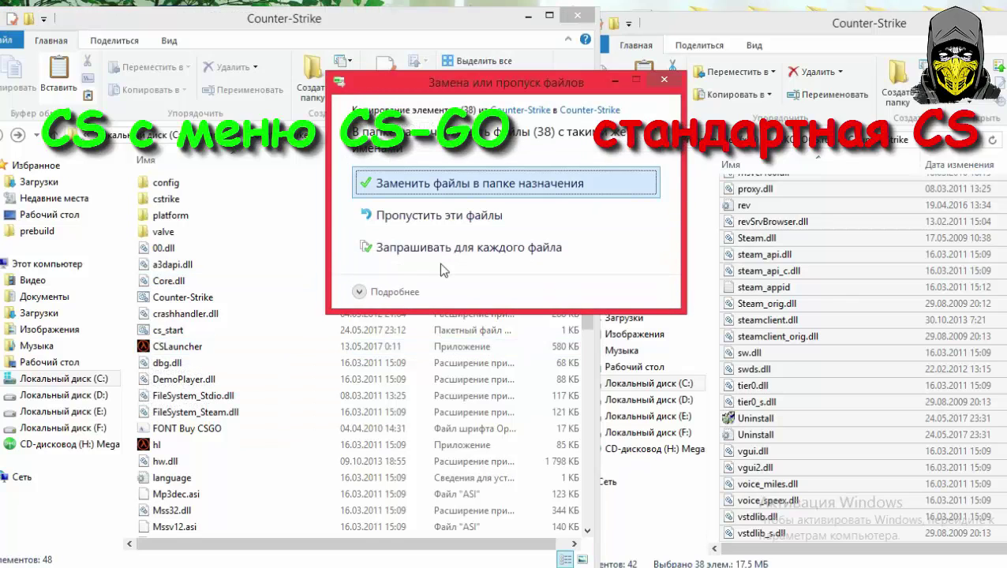
{"action": "left_click", "coordinate": [469, 184]}
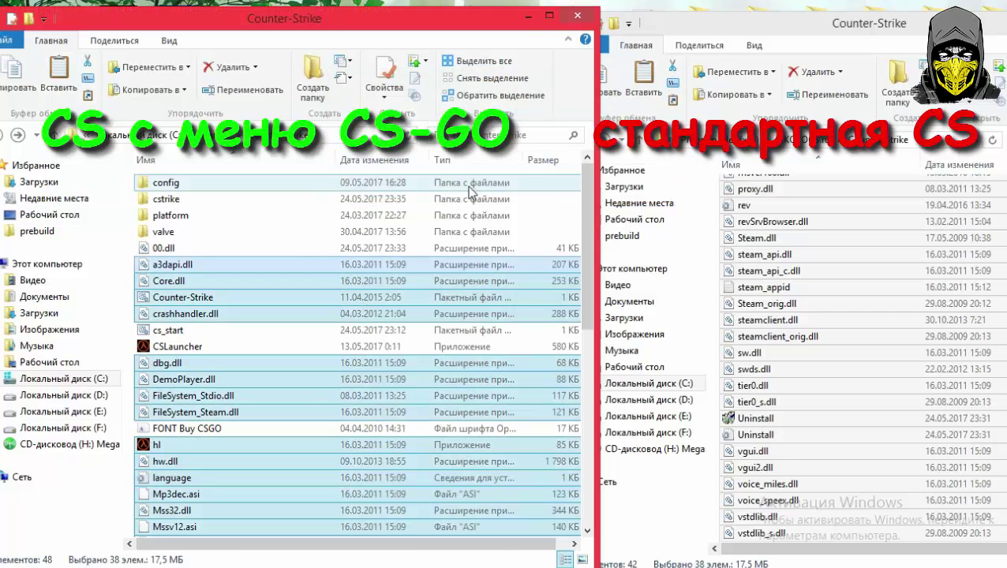
Step: Copy the classes folder from the standard build's cstrike folder into the CS:GO-menu build's cstrike folder, replacing the existing files
{"action": "left_click", "coordinate": [809, 30]}
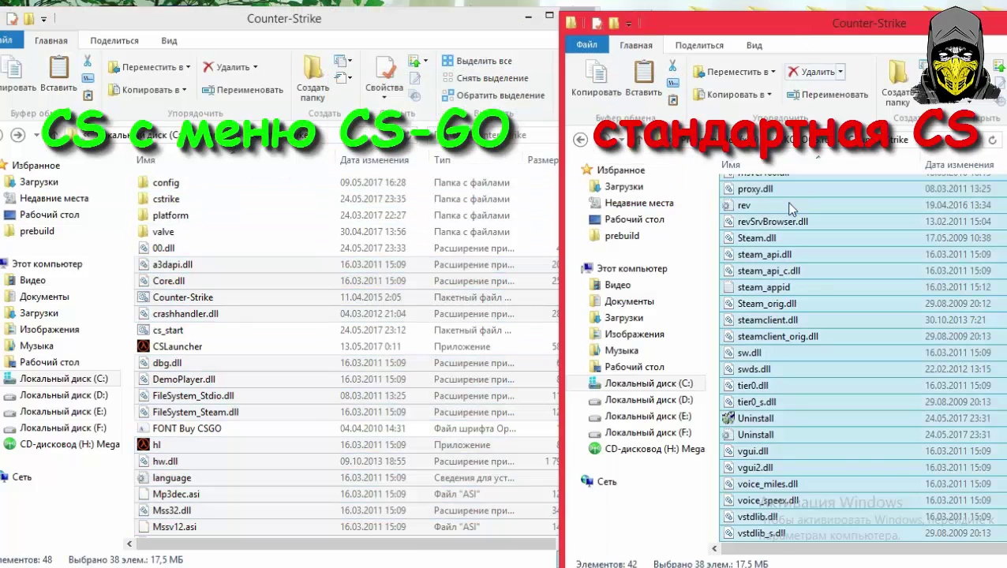
{"action": "scroll", "coordinate": [782, 223], "scroll_direction": "up", "scroll_amount": 6}
{"action": "double_click", "coordinate": [758, 205]}
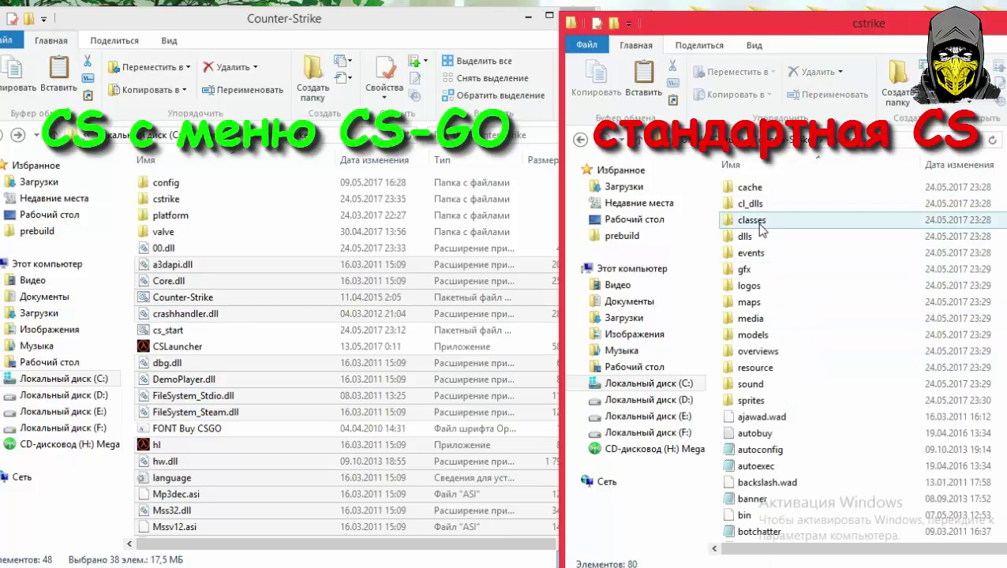
{"action": "left_click", "coordinate": [763, 227]}
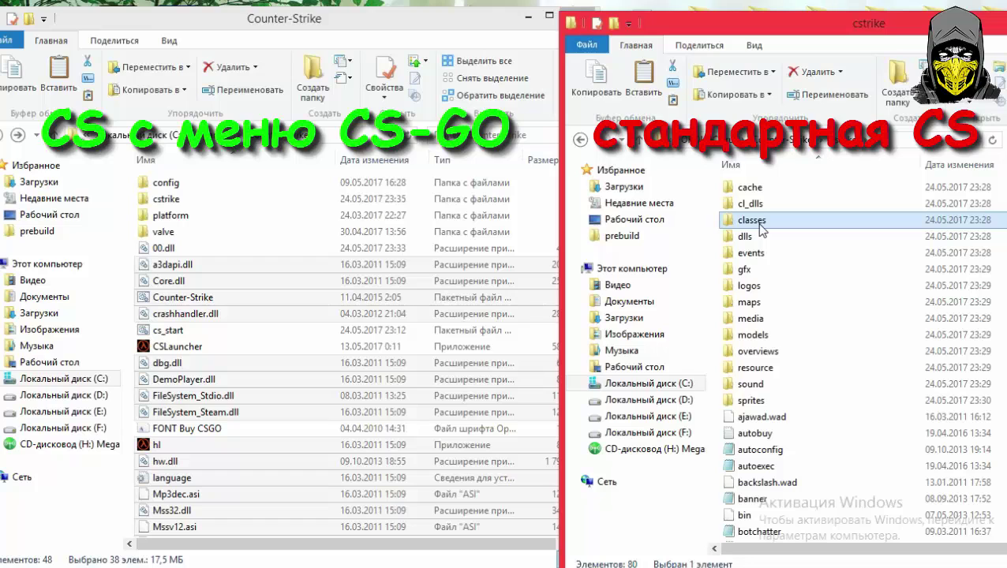
{"action": "double_click", "coordinate": [177, 198]}
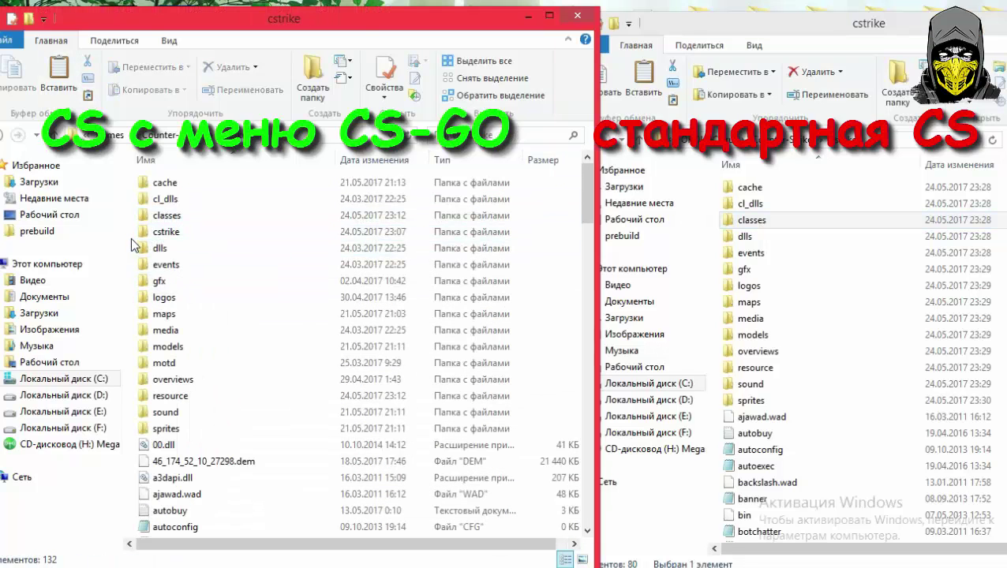
{"action": "key", "text": "ctrl+v"}
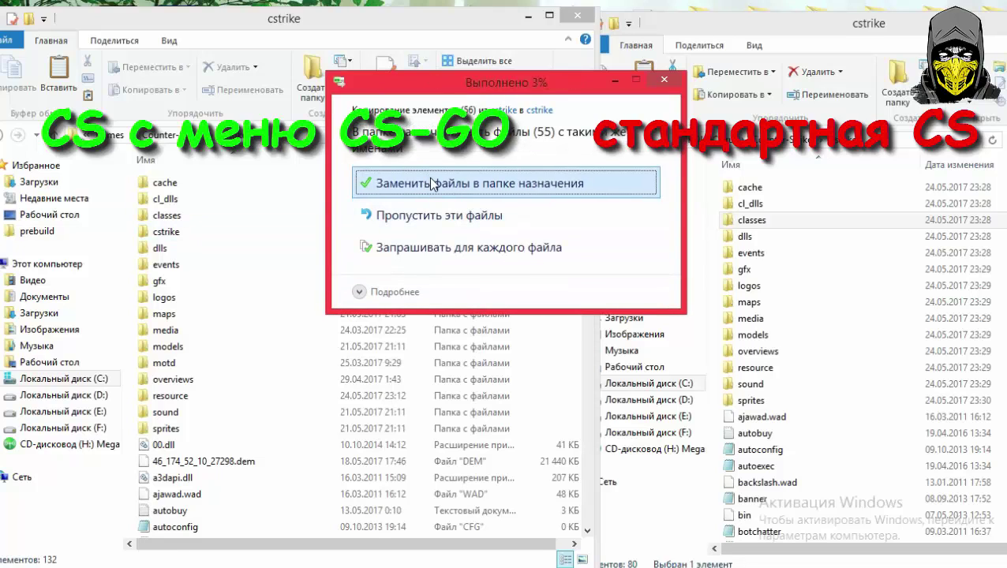
{"action": "left_click", "coordinate": [431, 183]}
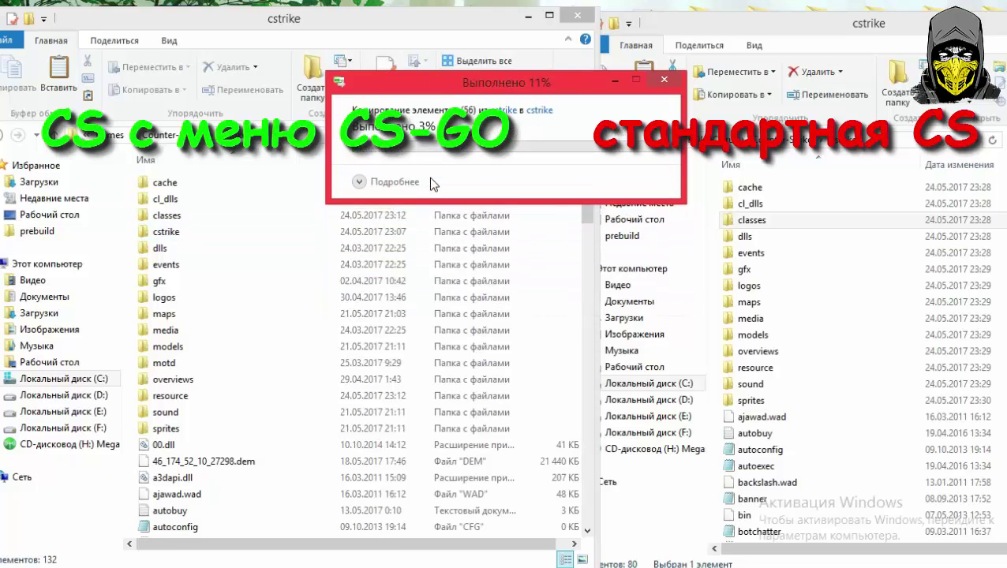
Step: Copy the vgui folder from the standard build's gfx folder into the CS:GO-menu build's gfx folder, replacing the existing files
{"action": "double_click", "coordinate": [747, 269]}
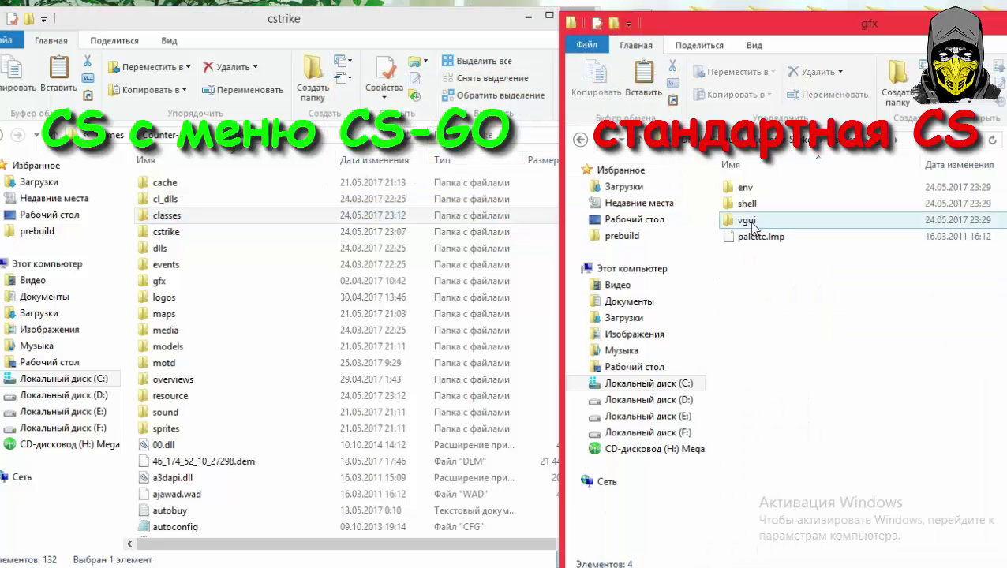
{"action": "left_click", "coordinate": [754, 228]}
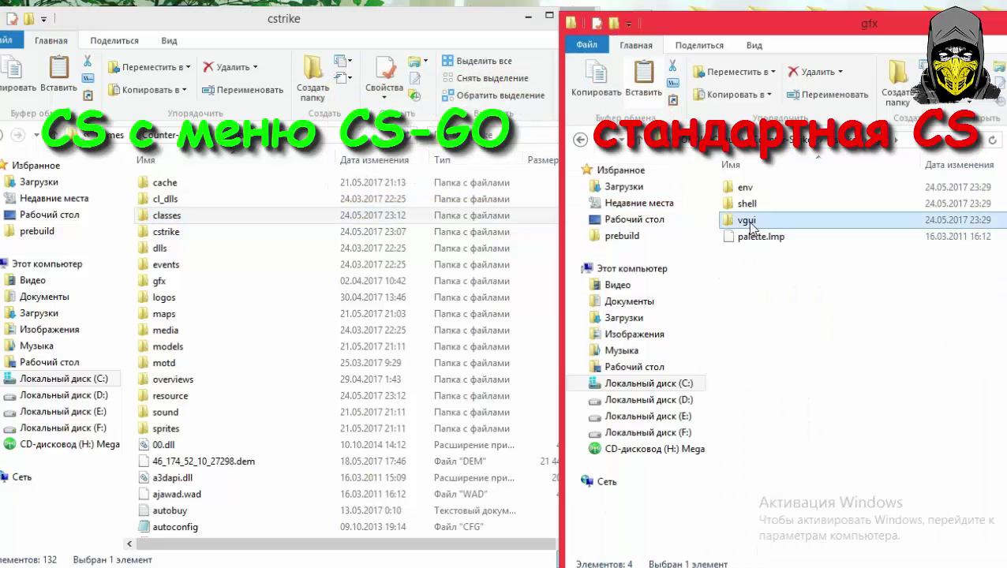
{"action": "left_click", "coordinate": [149, 286]}
{"action": "double_click", "coordinate": [149, 284]}
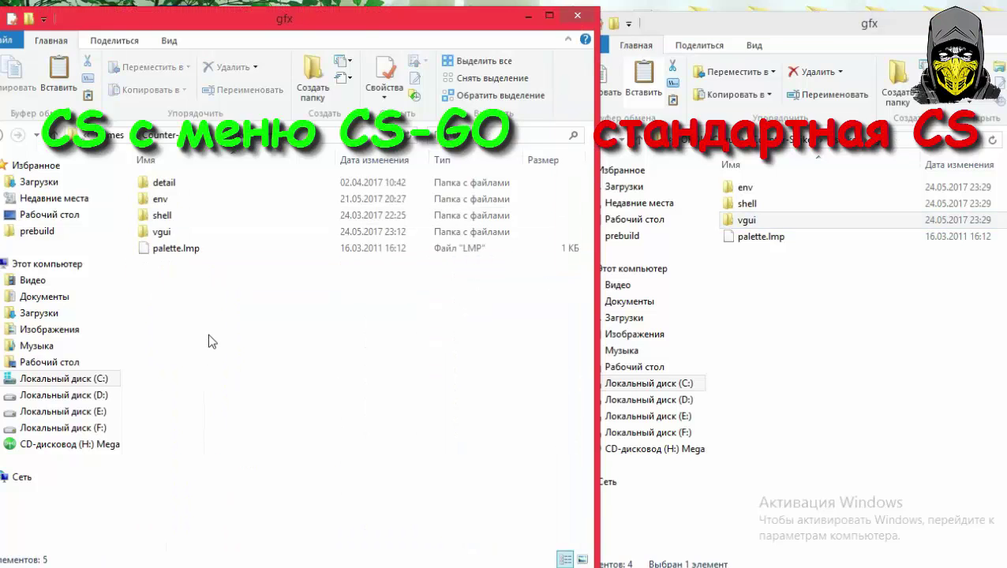
{"action": "key", "text": "ctrl+v"}
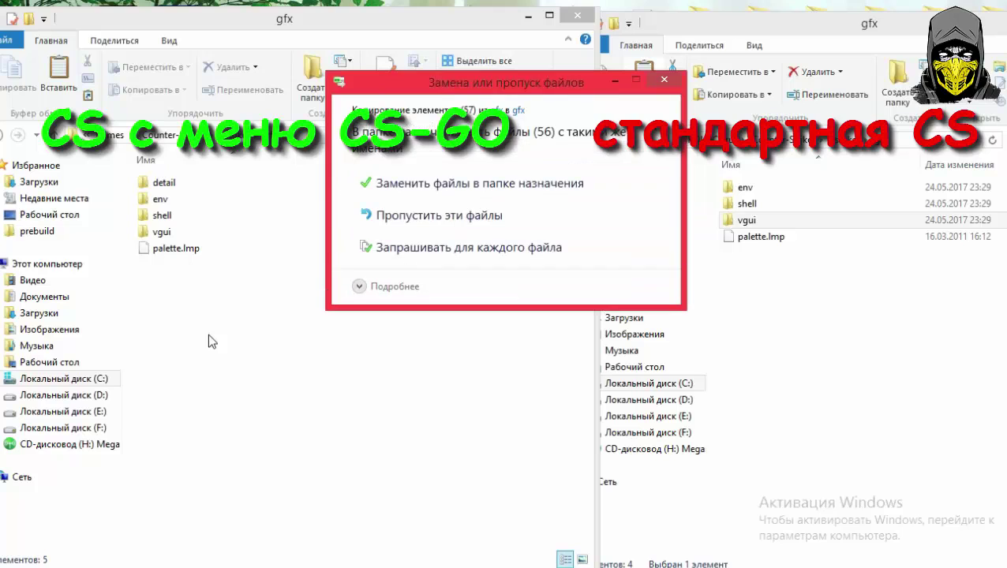
{"action": "left_click", "coordinate": [421, 189]}
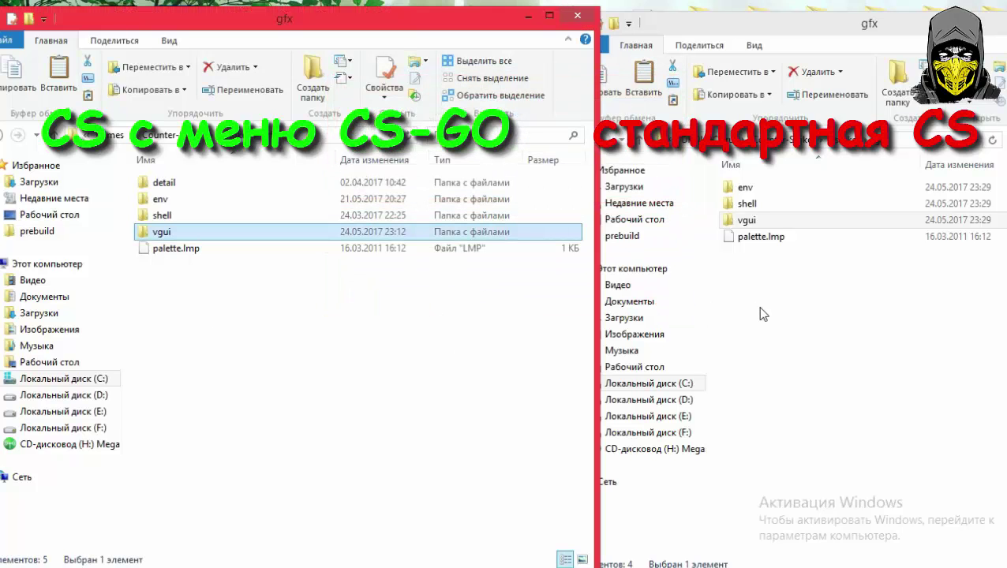
Step: Copy the resource folder from the standard build's cstrike folder into the CS:GO-menu build's cstrike folder, replacing the existing files
{"action": "left_click", "coordinate": [733, 33]}
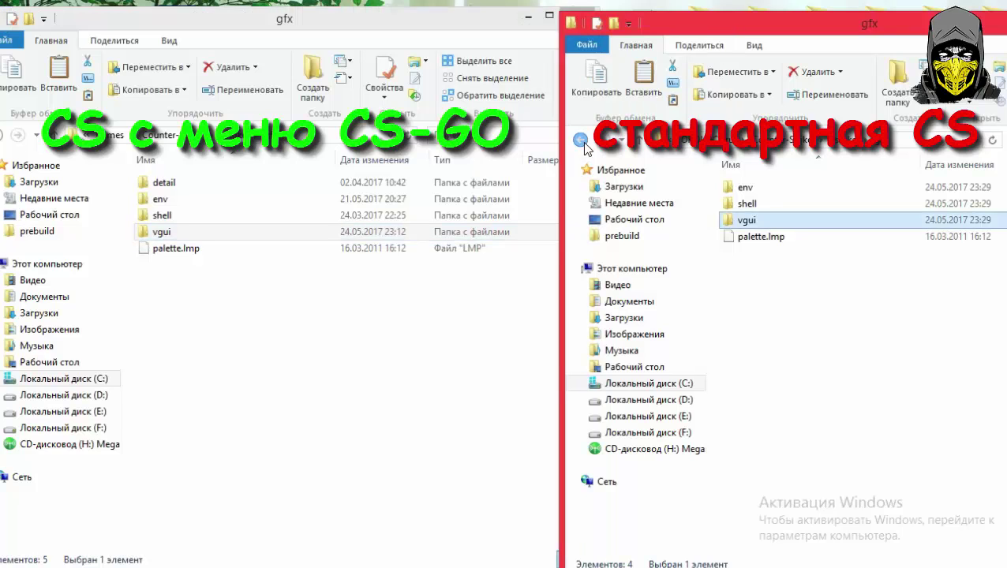
{"action": "left_click", "coordinate": [584, 145]}
{"action": "left_click", "coordinate": [762, 371]}
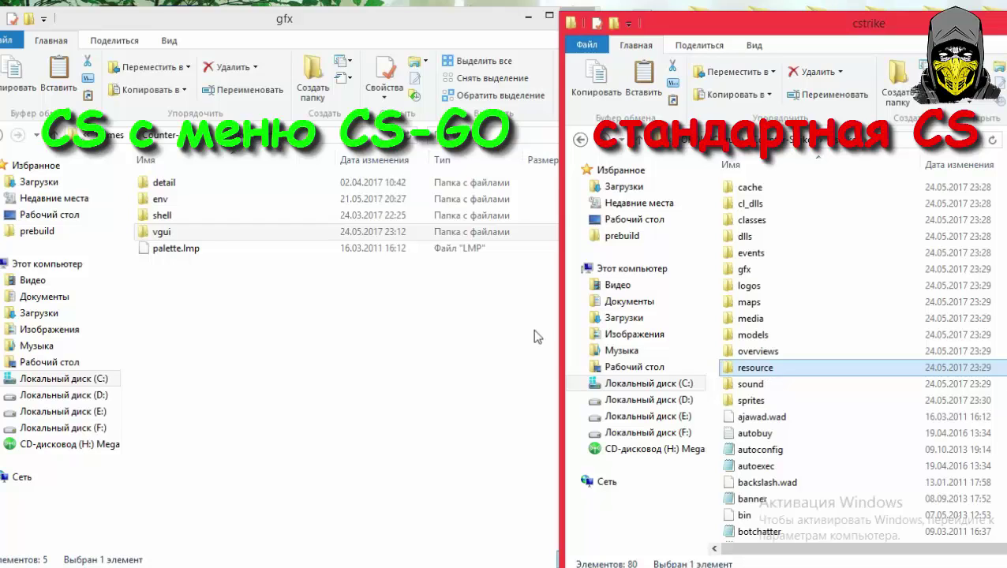
{"action": "left_click", "coordinate": [65, 134]}
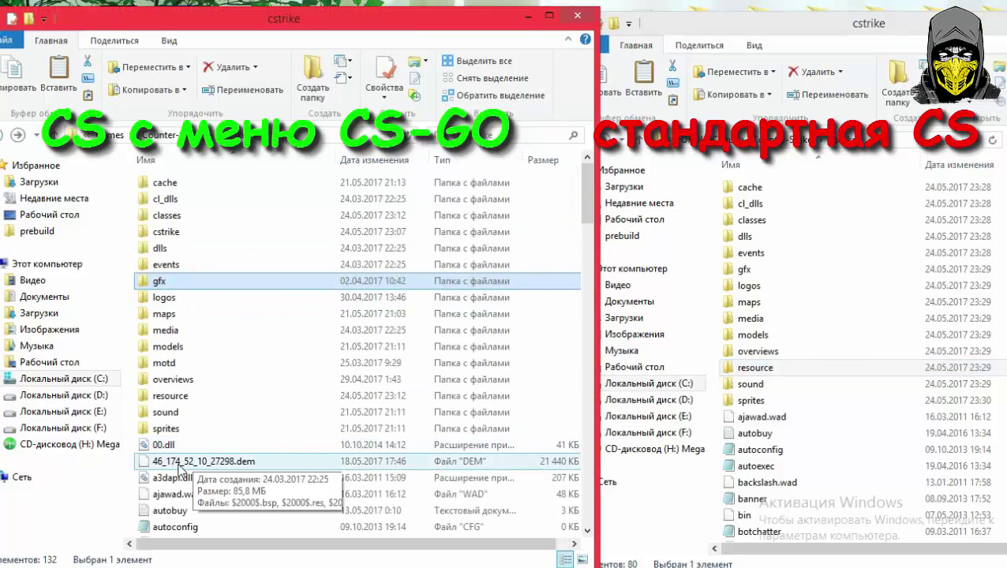
{"action": "left_click", "coordinate": [131, 404]}
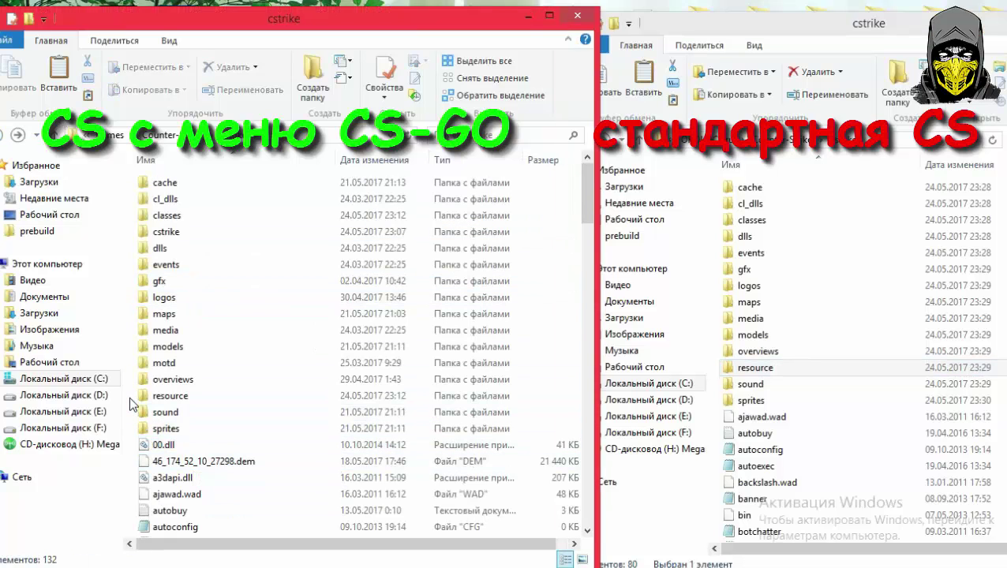
{"action": "key", "text": "ctrl+v"}
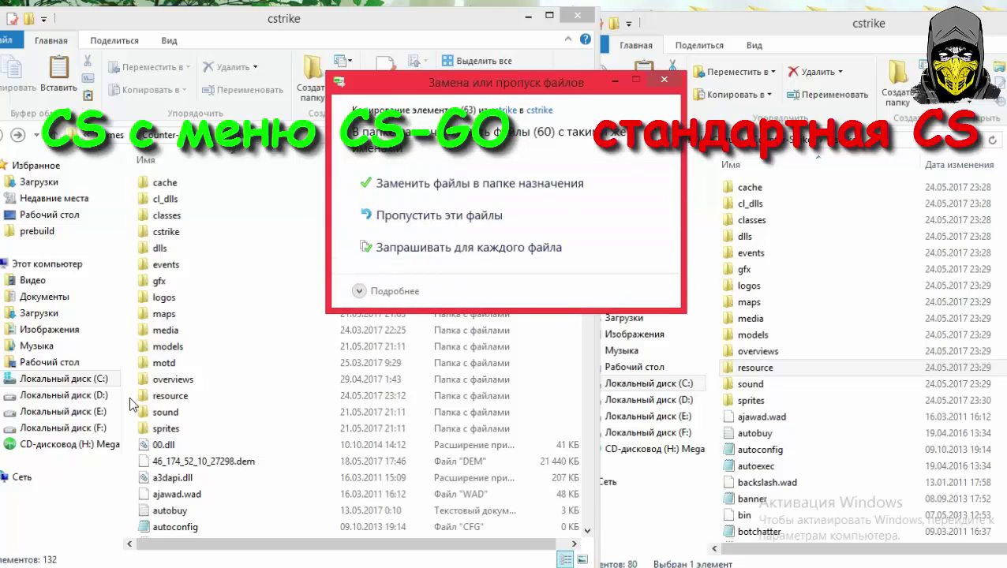
{"action": "left_click", "coordinate": [414, 184]}
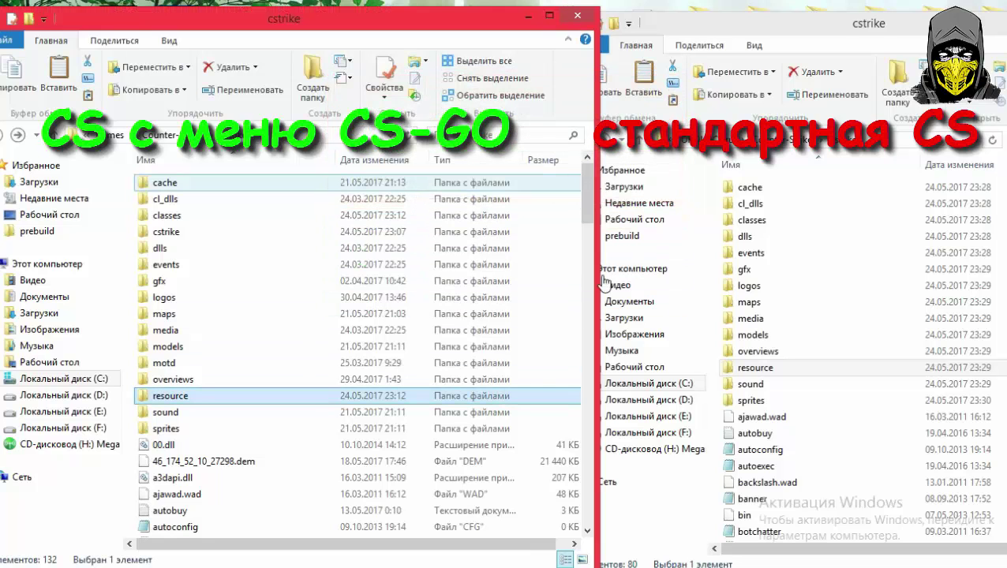
{"action": "left_click", "coordinate": [714, 308]}
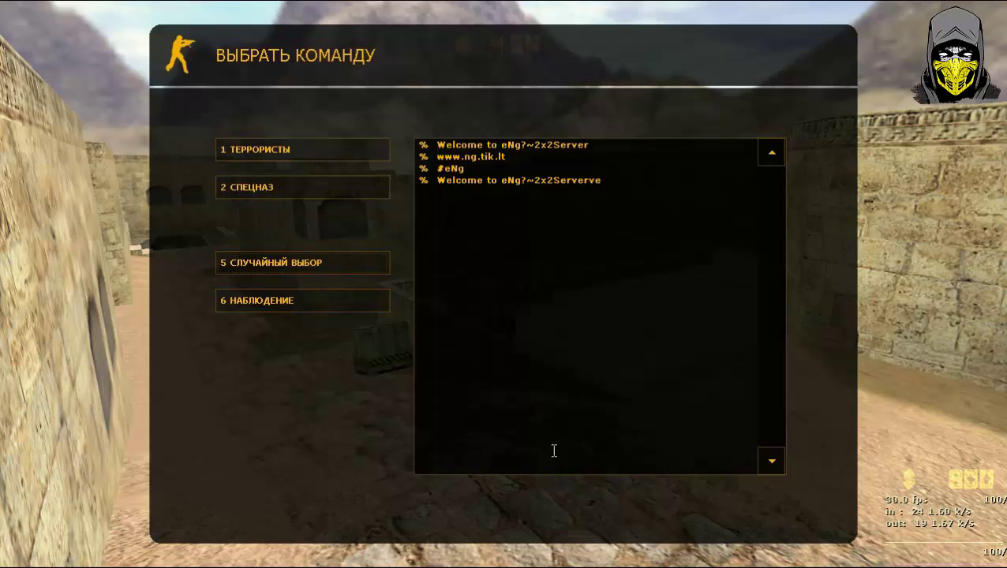
Step: In Counter-Strike, join the Terrorists and buy the Night Hawk .50C pistol through the buy menu
{"action": "key", "text": "1"}
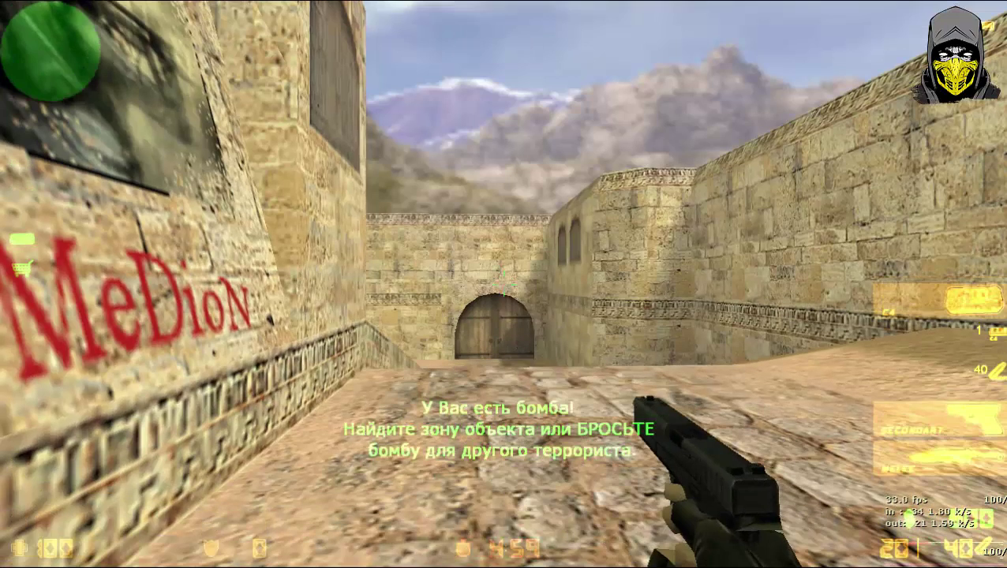
{"action": "key", "text": "b"}
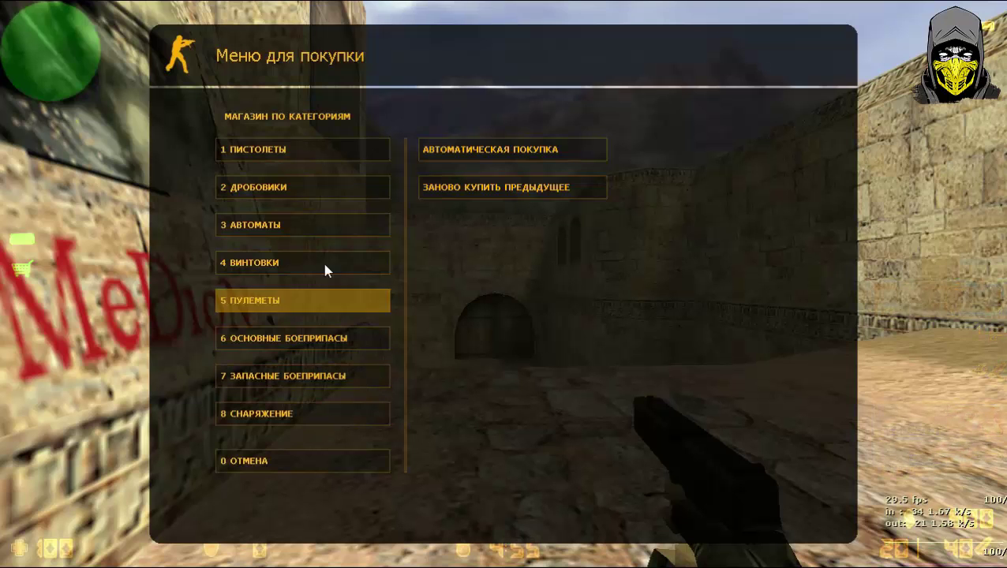
{"action": "left_click", "coordinate": [325, 156]}
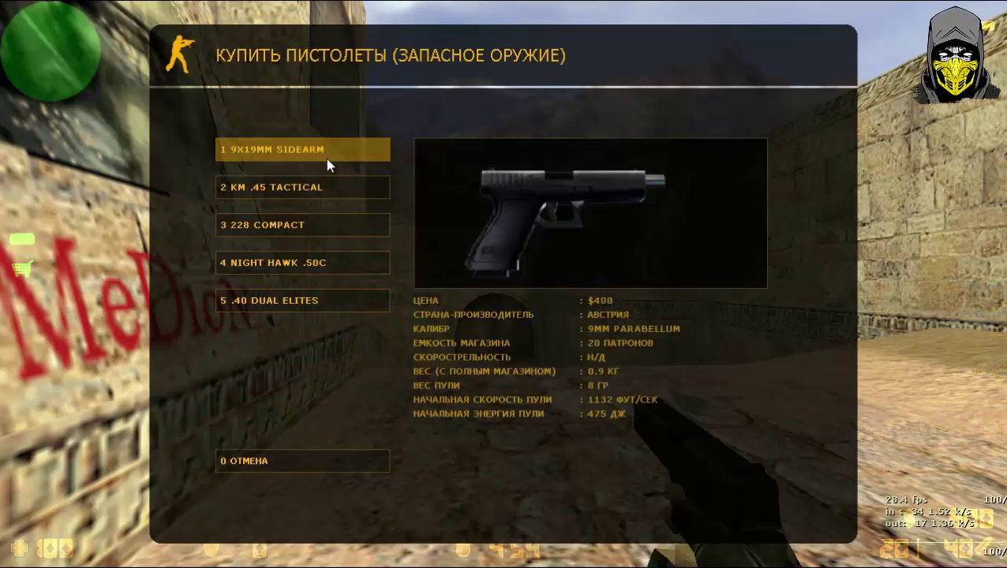
{"action": "left_click", "coordinate": [319, 264]}
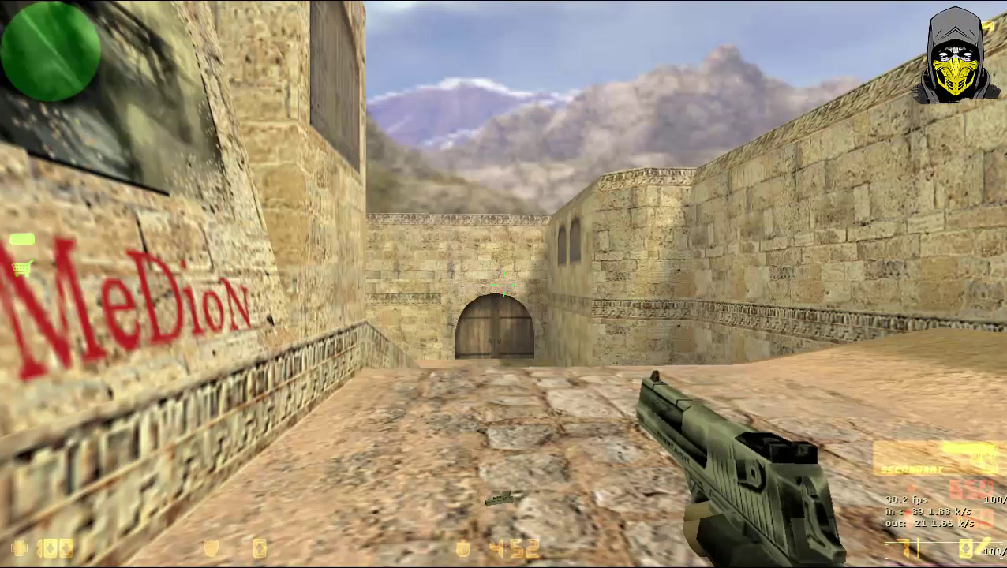
Step: Examine the buy menu's shotgun, submachine gun, rifle and equipment categories without buying anything, and exit to the game menu
{"action": "key", "text": "b"}
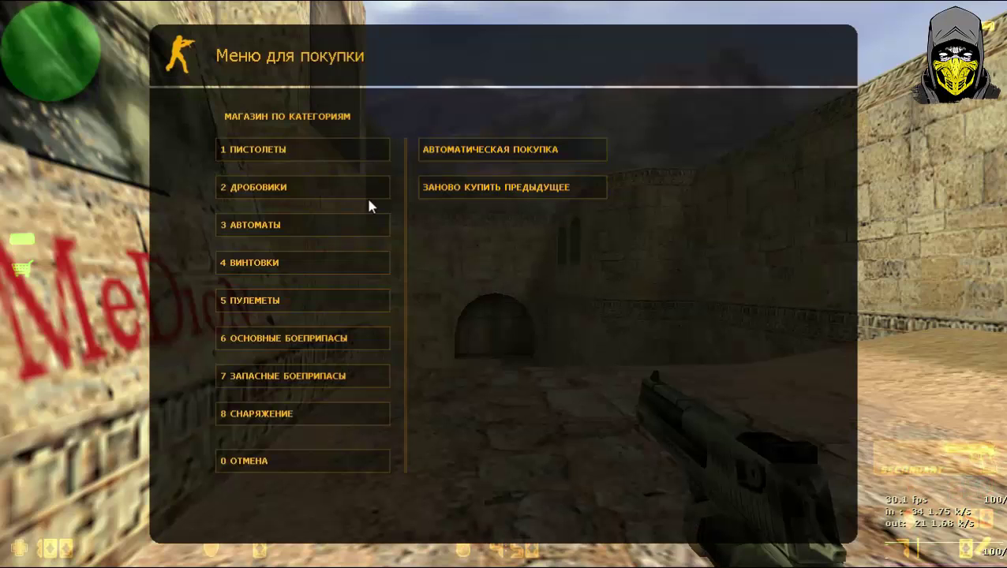
{"action": "left_click", "coordinate": [342, 182]}
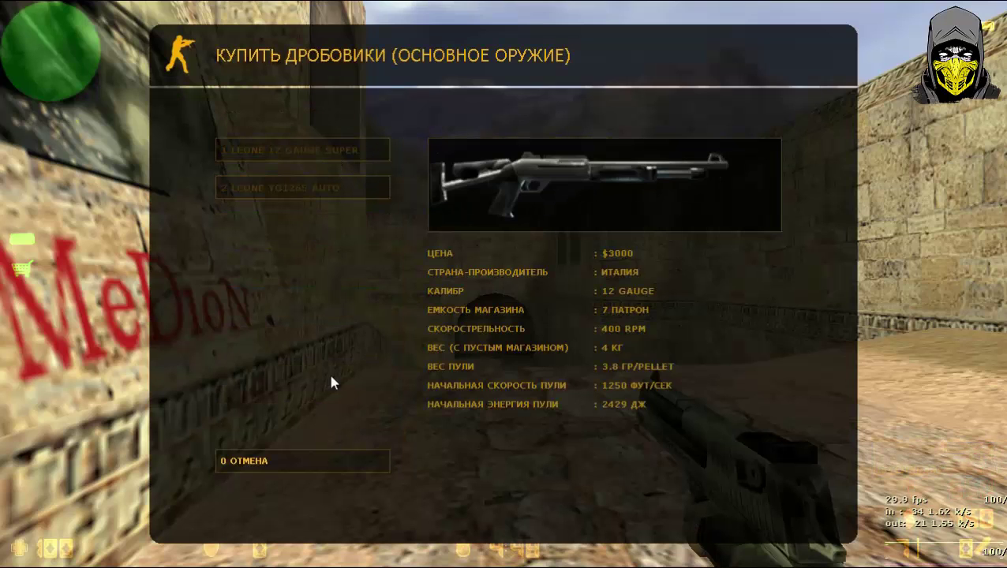
{"action": "left_click", "coordinate": [328, 460]}
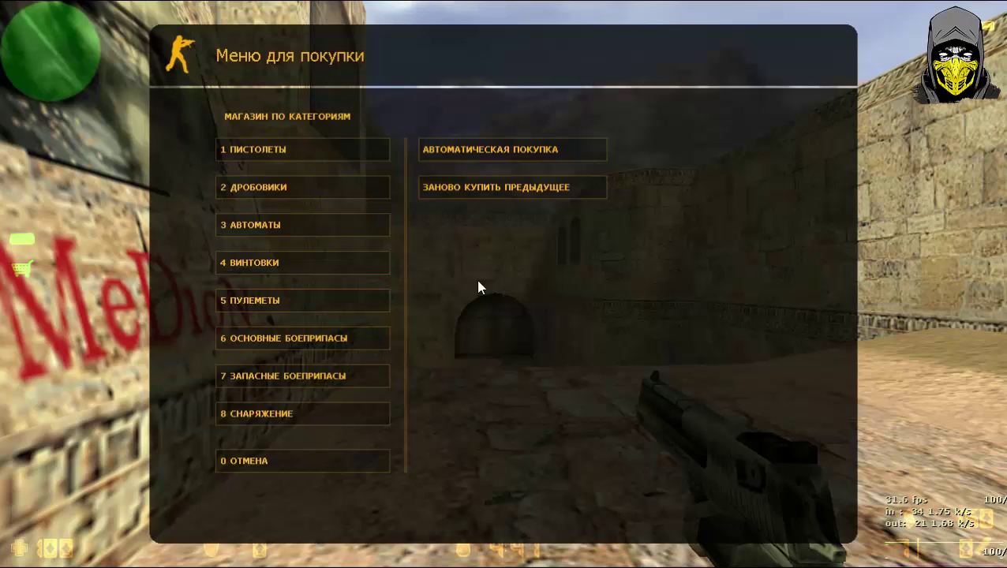
{"action": "left_click", "coordinate": [280, 225]}
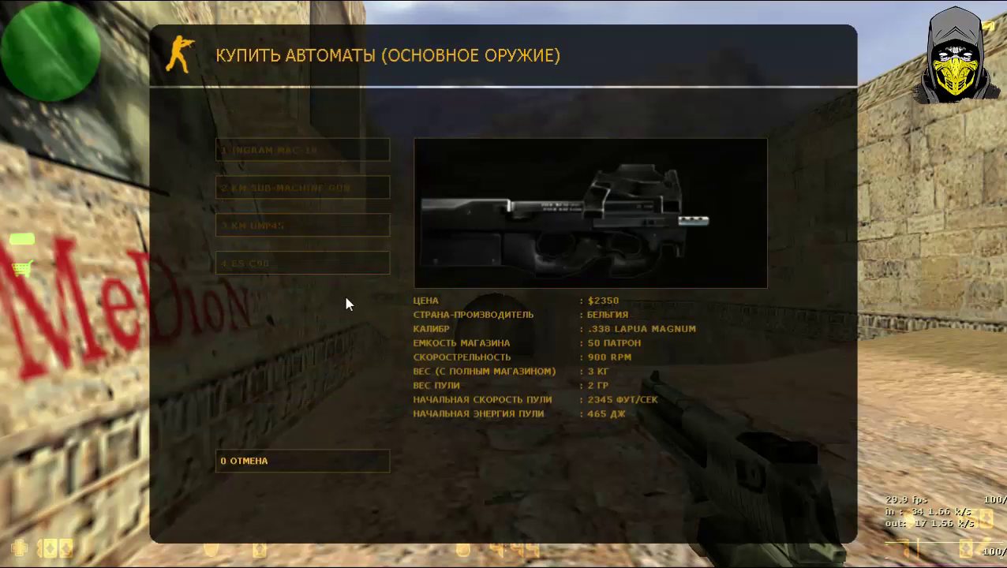
{"action": "left_click", "coordinate": [349, 461]}
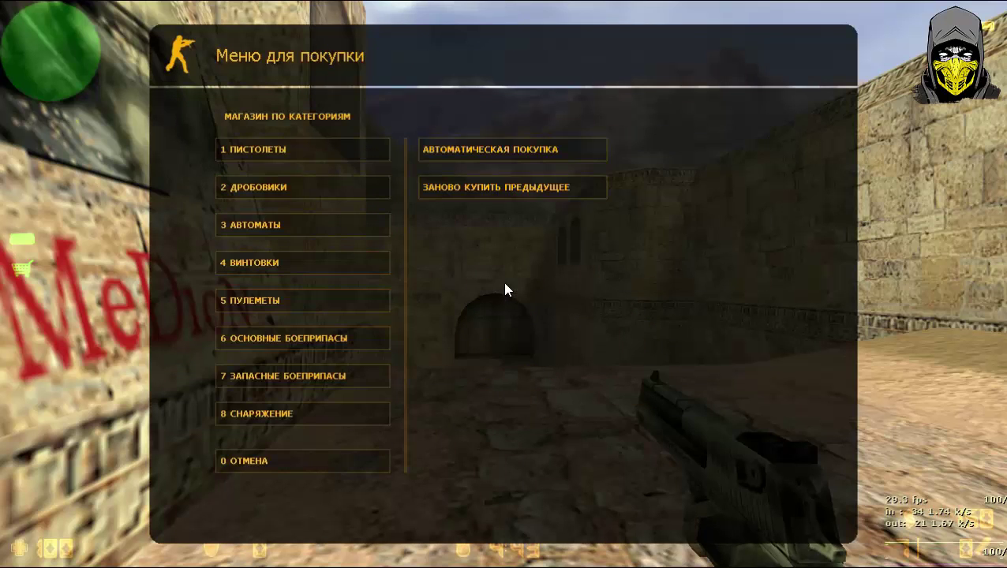
{"action": "left_click", "coordinate": [338, 254]}
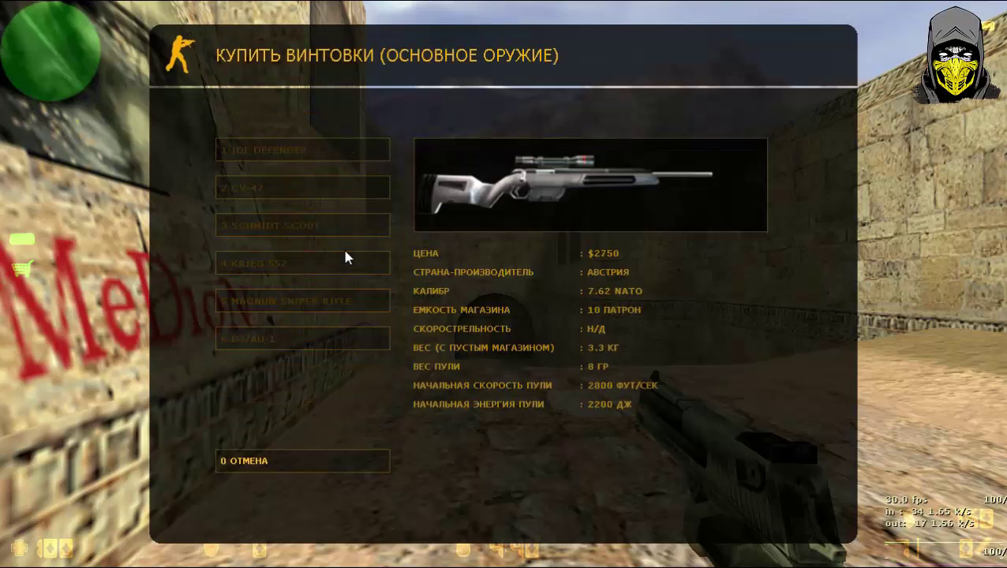
{"action": "left_click", "coordinate": [329, 468]}
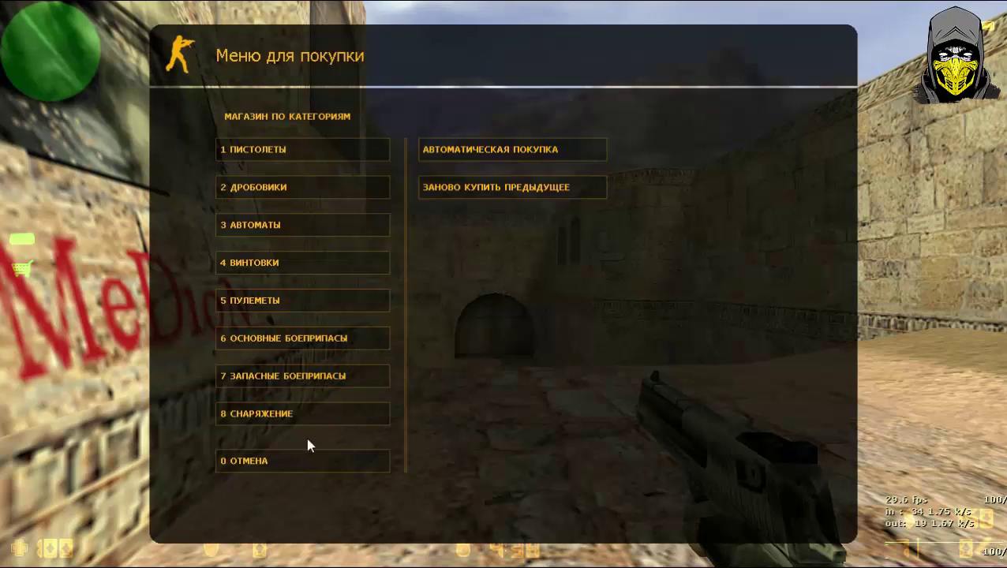
{"action": "left_click", "coordinate": [314, 415]}
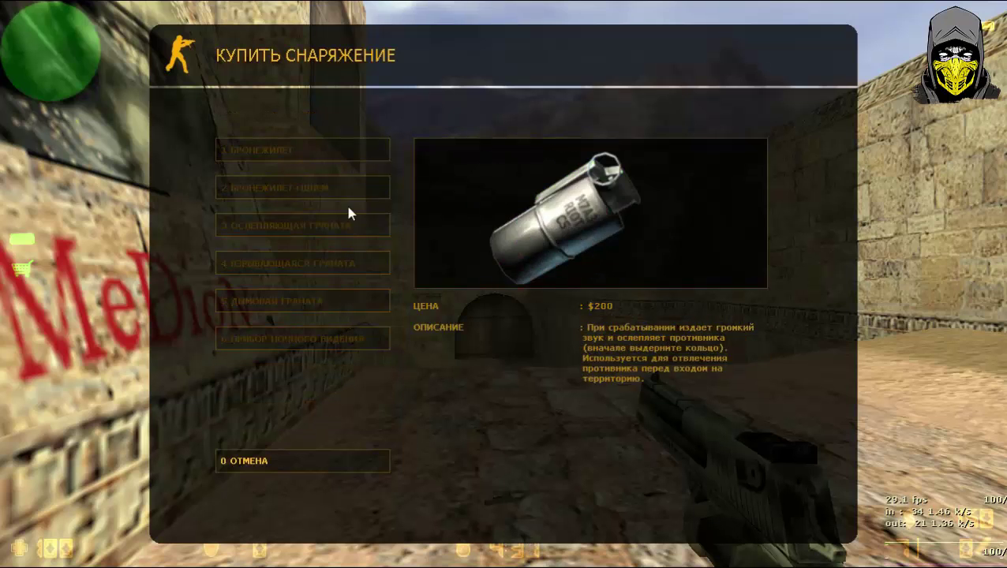
{"action": "left_click", "coordinate": [348, 464]}
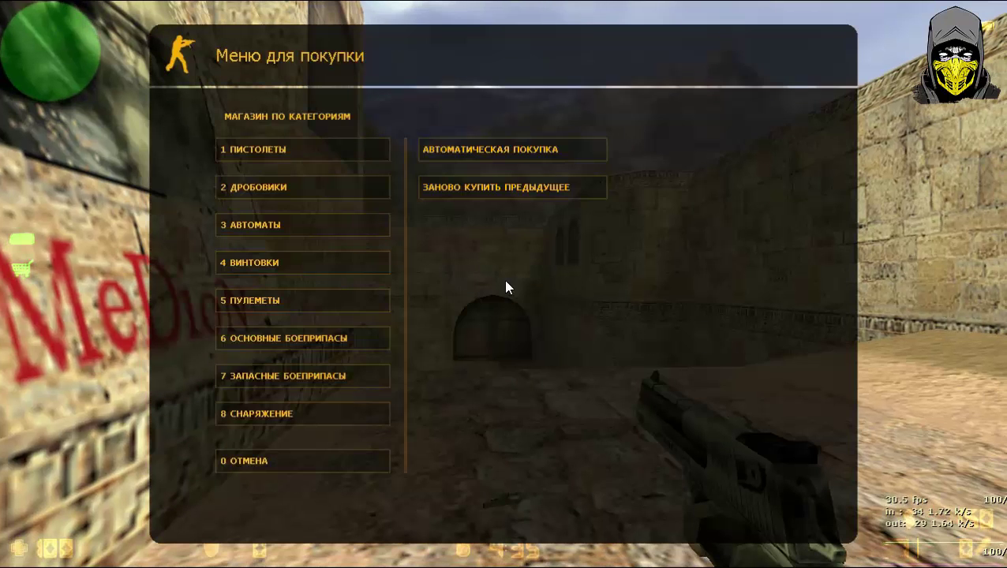
{"action": "left_click", "coordinate": [347, 263]}
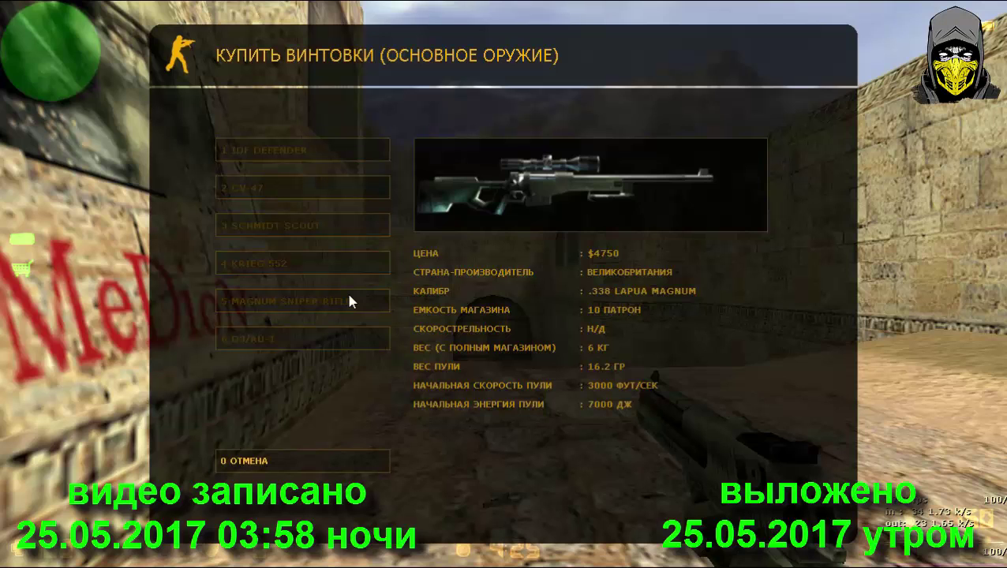
{"action": "key", "text": "Escape"}
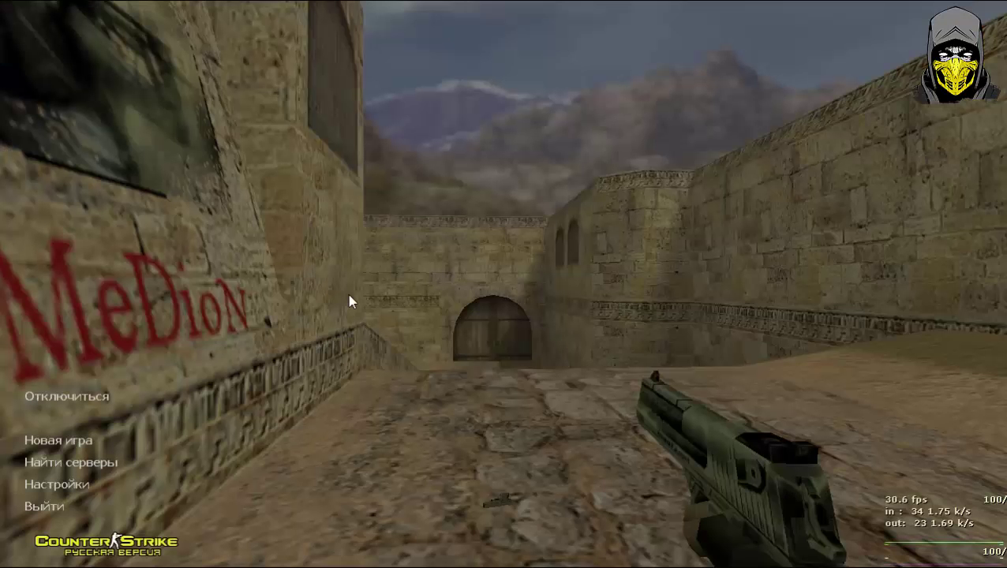